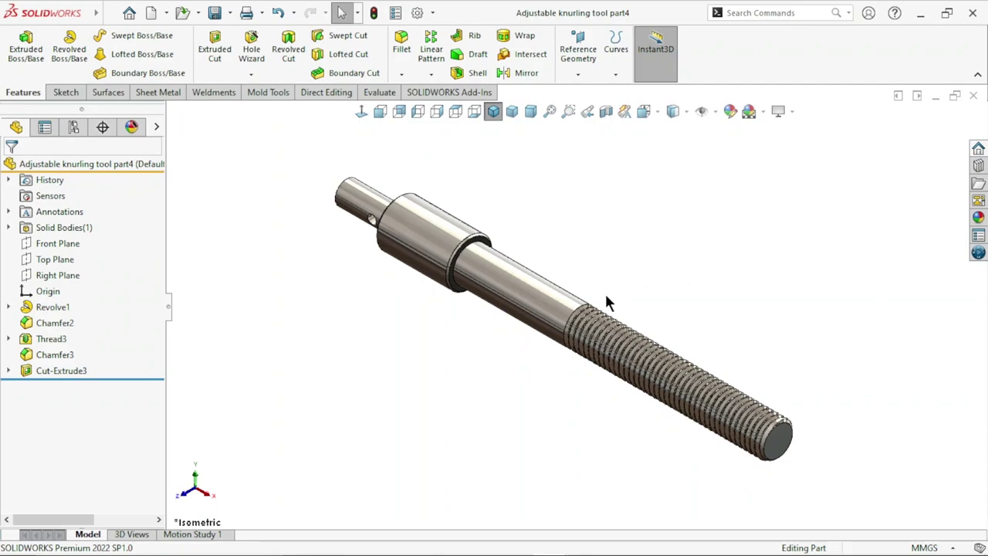
- Orbit and zoom the reference shaft model to inspect it, including the thread
{"action": "middle_click_drag", "start_coordinate": [586, 417], "coordinate": [601, 426]}
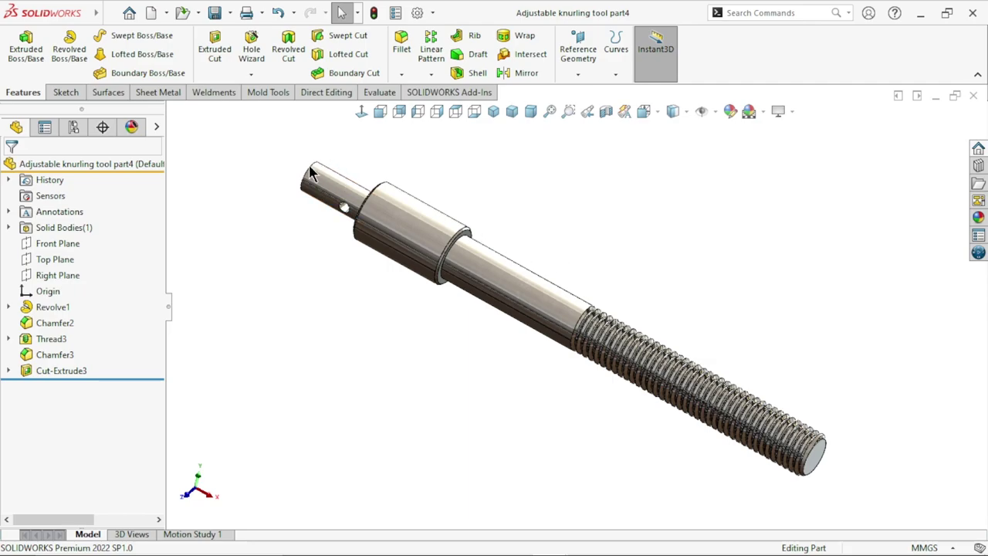
{"action": "middle_click_drag", "start_coordinate": [407, 322], "coordinate": [640, 406]}
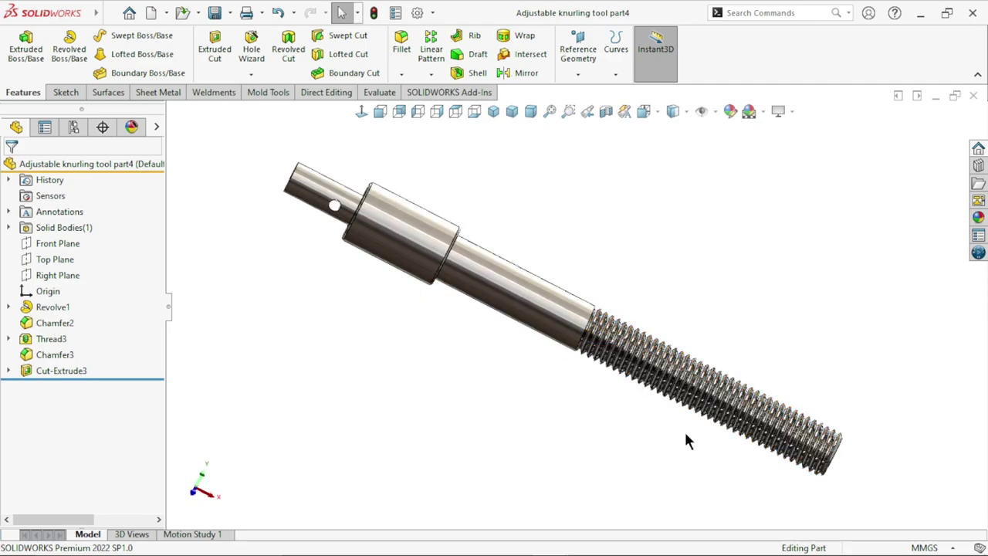
{"action": "middle_click_drag", "start_coordinate": [684, 429], "coordinate": [607, 271]}
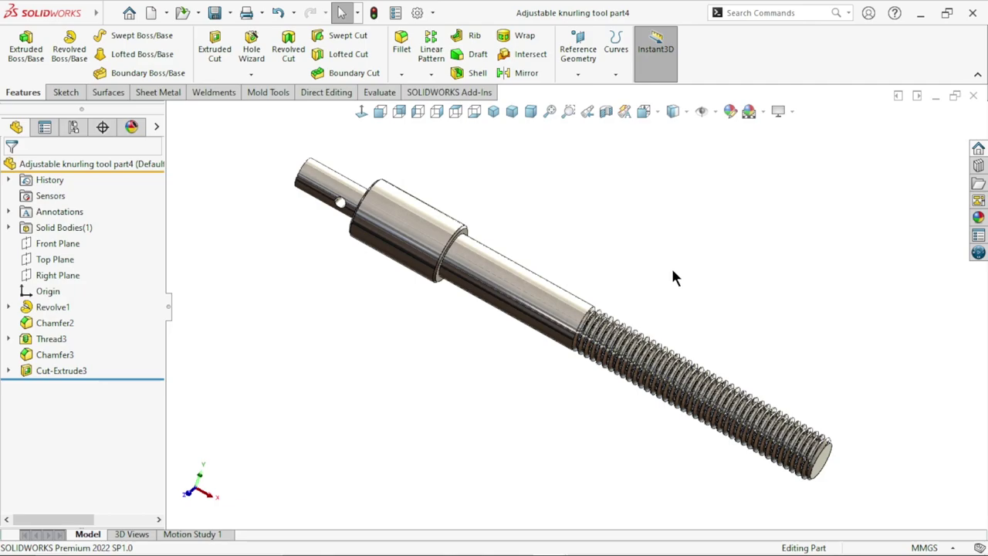
{"action": "mouse_move", "coordinate": [692, 293]}
{"action": "middle_mouse_down"}
{"action": "mouse_move", "coordinate": [498, 348]}
{"action": "mouse_move", "coordinate": [498, 377]}
{"action": "middle_mouse_up"}
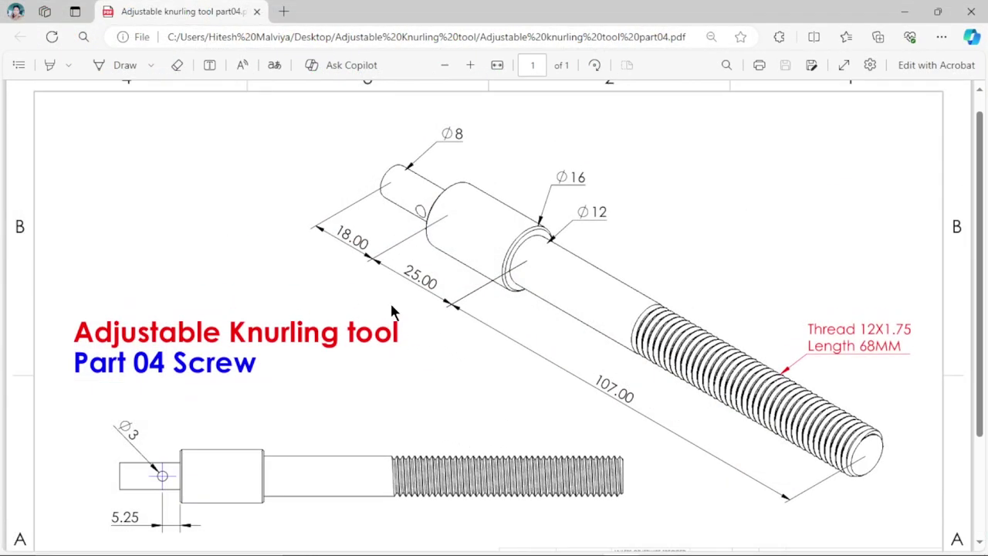
{"action": "scroll", "coordinate": [552, 352], "scroll_direction": "down", "scroll_amount": 2}
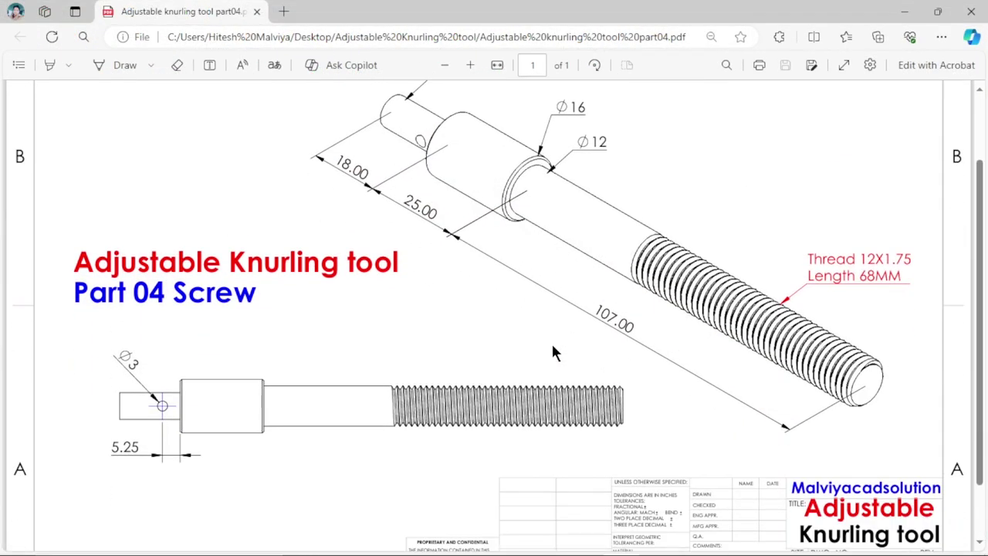
{"action": "scroll", "coordinate": [700, 387], "scroll_direction": "up", "scroll_amount": 2}
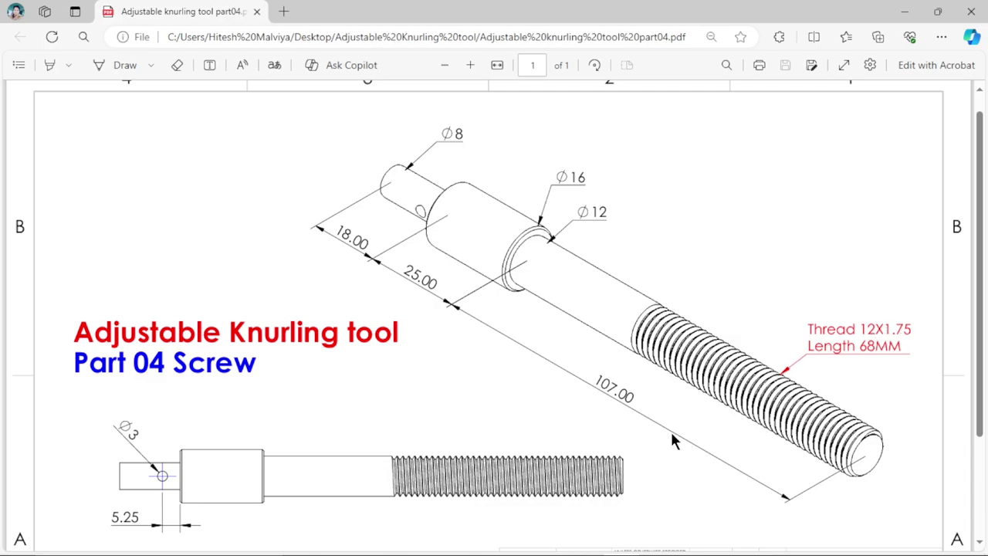
{"action": "scroll", "coordinate": [205, 498], "scroll_direction": "down", "scroll_amount": 3}
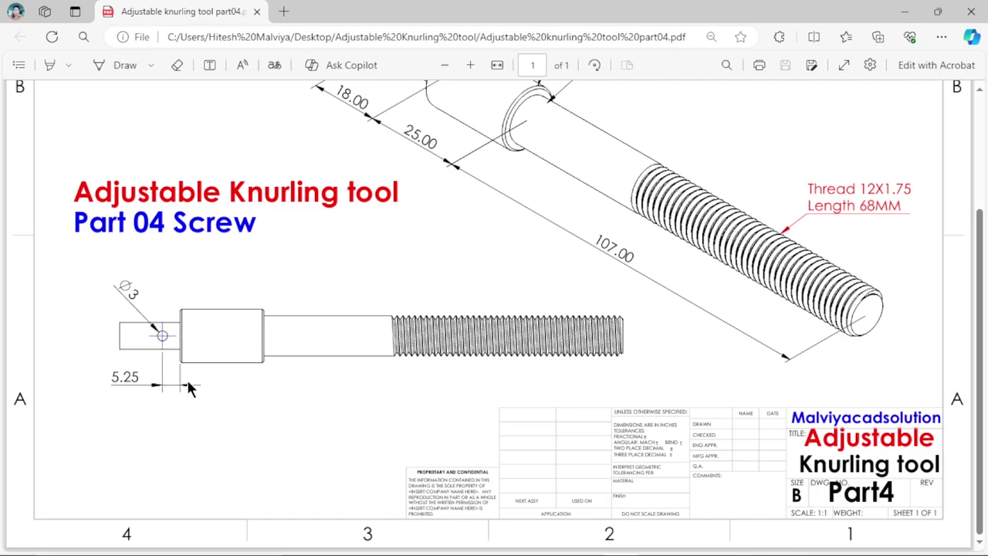
{"action": "scroll", "coordinate": [432, 413], "scroll_direction": "up", "scroll_amount": 3}
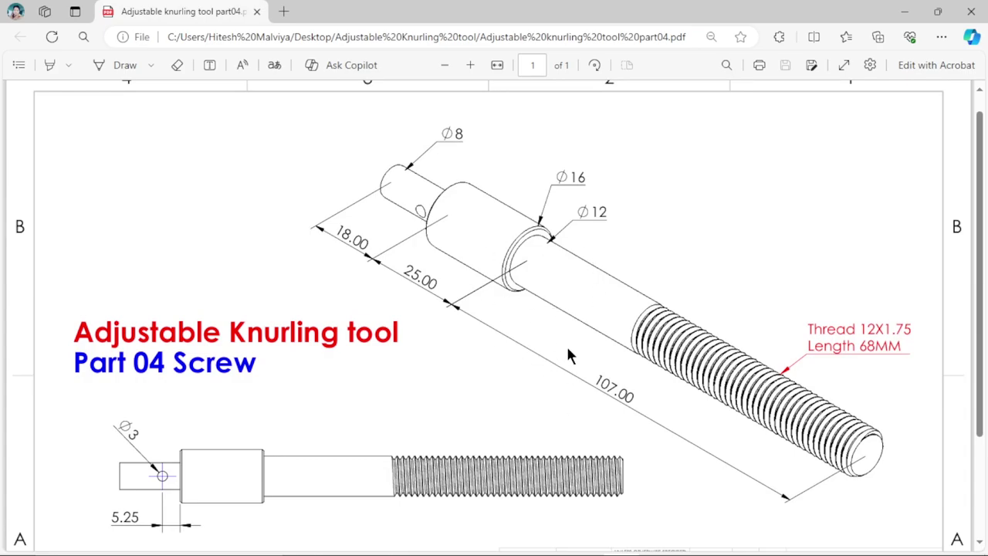
{"action": "scroll", "coordinate": [573, 340], "scroll_direction": "down", "scroll_amount": 2}
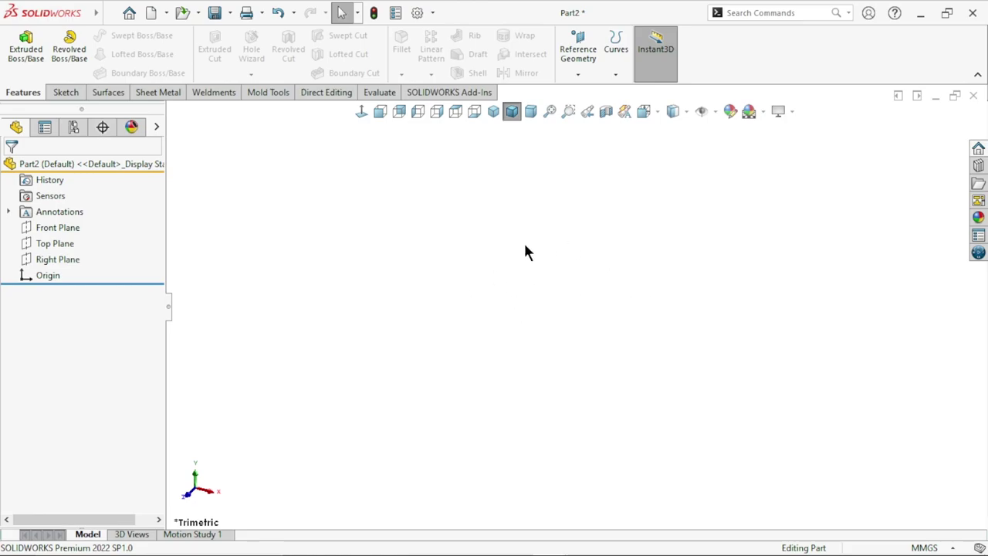
- Sketch a horizontal midpoint centerline centred on the origin on the Front Plane
{"action": "left_click", "coordinate": [51, 229]}
{"action": "left_click", "coordinate": [65, 216]}
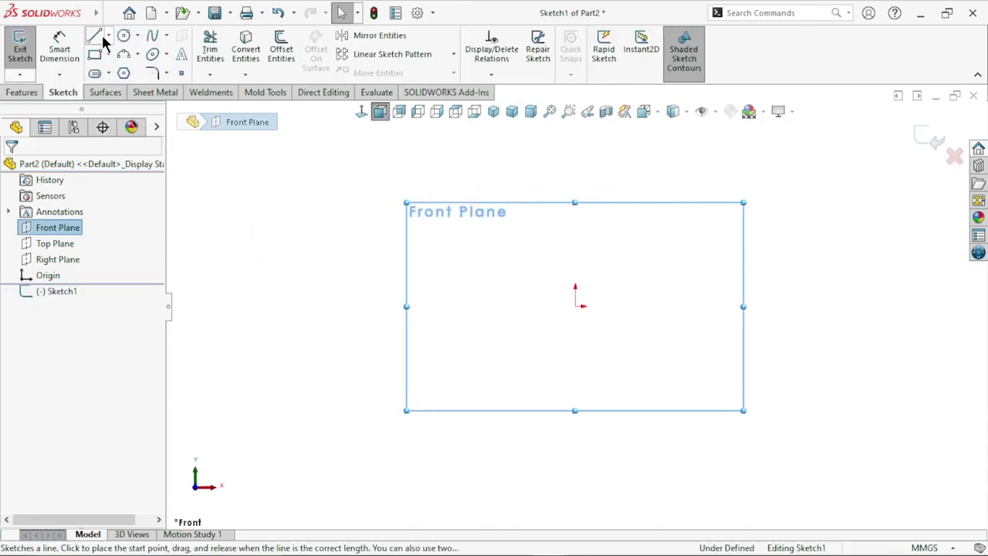
{"action": "left_click", "coordinate": [108, 36]}
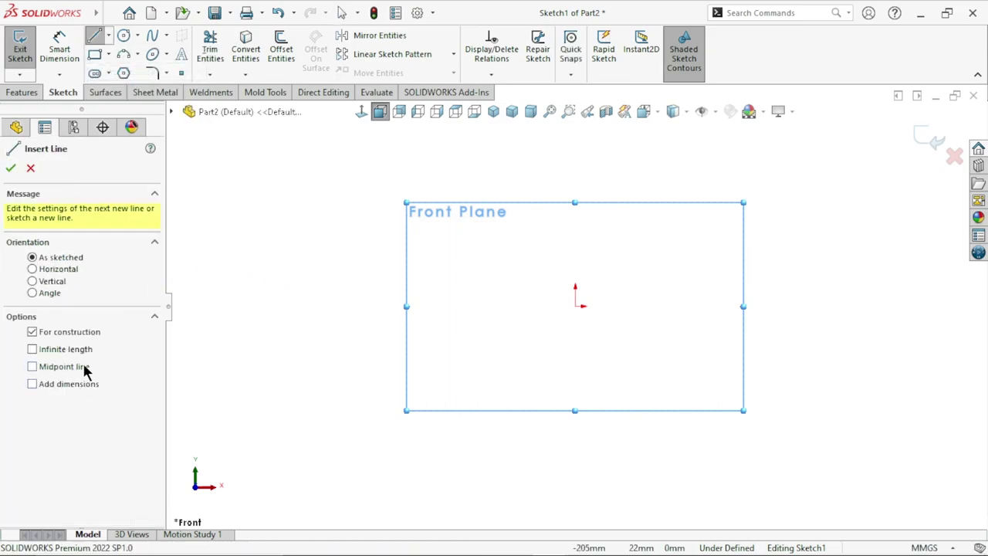
{"action": "left_click", "coordinate": [31, 366]}
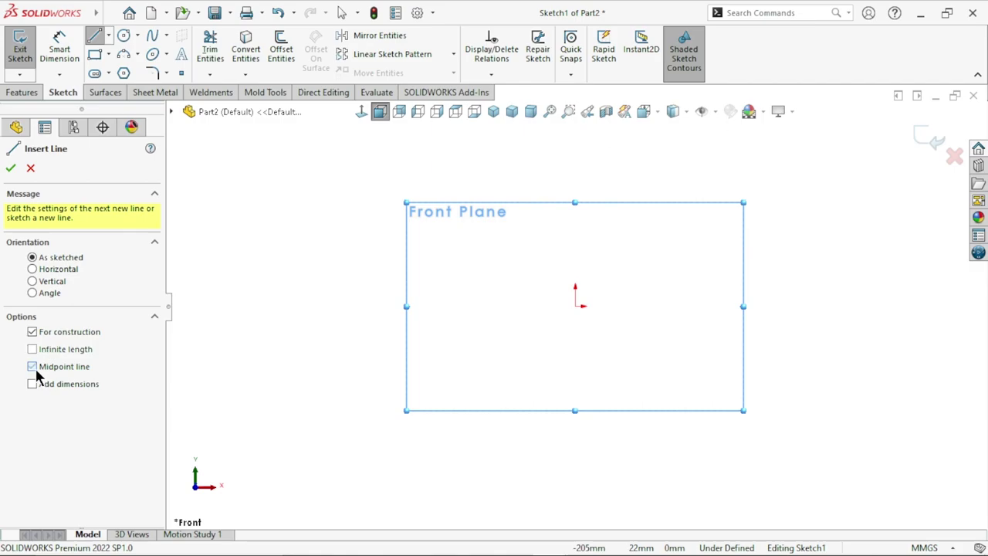
{"action": "left_click", "coordinate": [593, 318]}
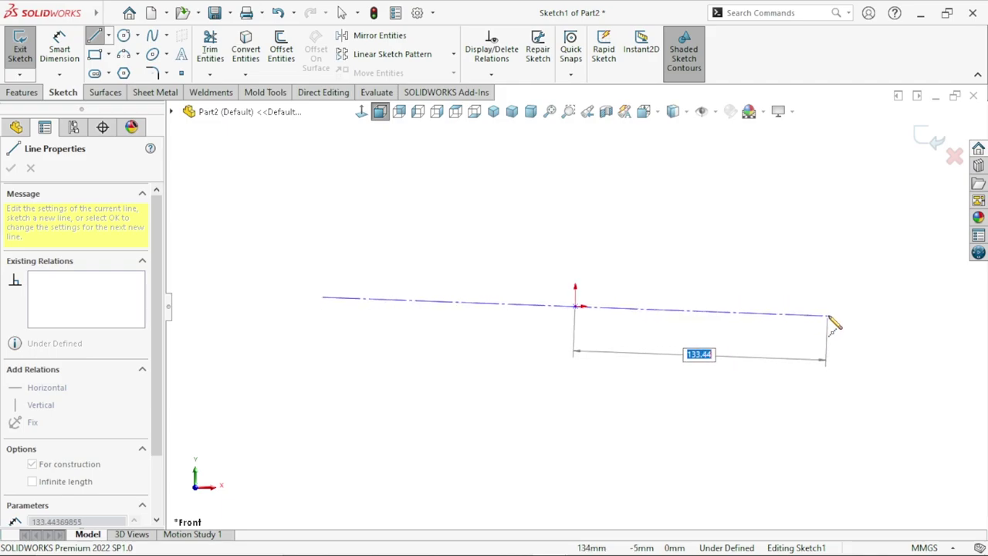
{"action": "left_click", "coordinate": [830, 306]}
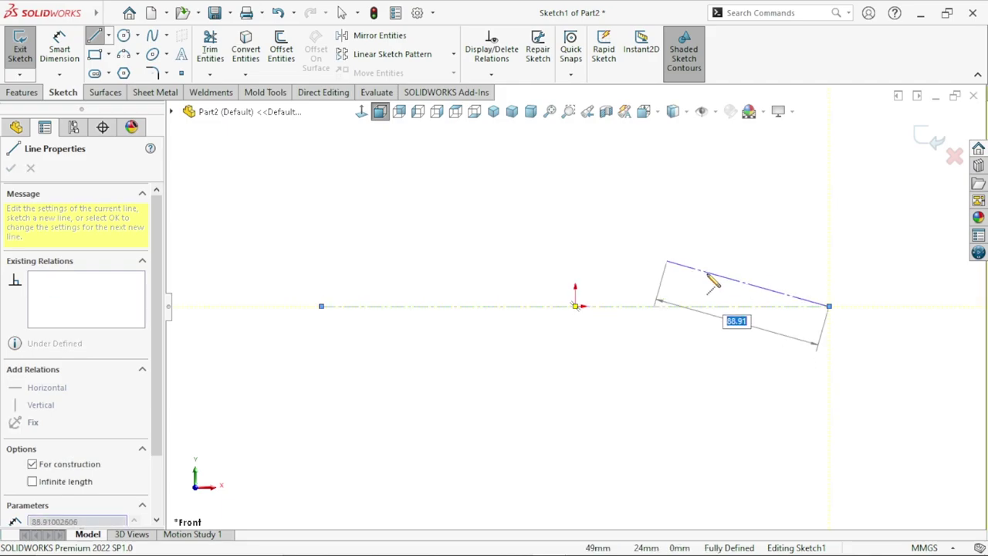
{"action": "right_click", "coordinate": [667, 262]}
{"action": "left_click", "coordinate": [694, 271]}
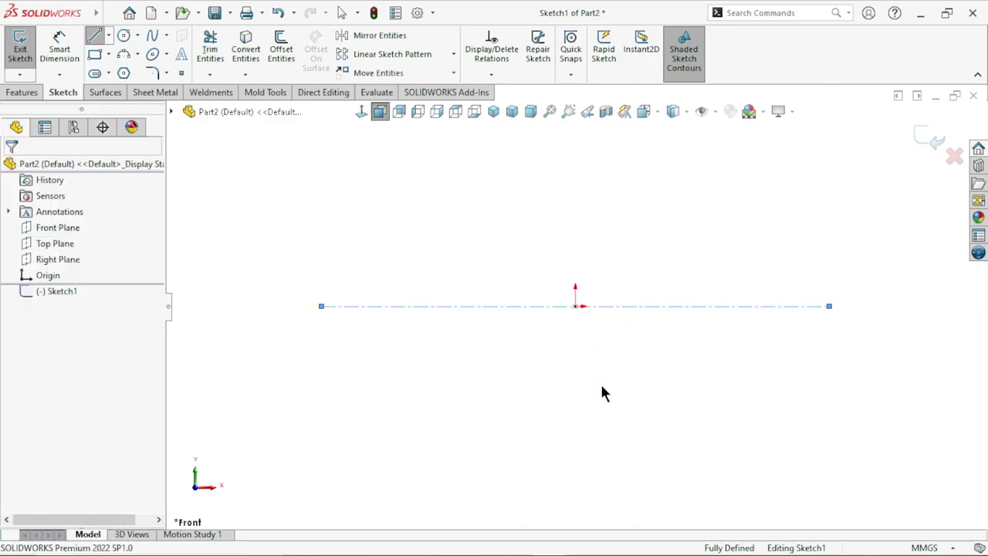
{"action": "left_click", "coordinate": [590, 306]}
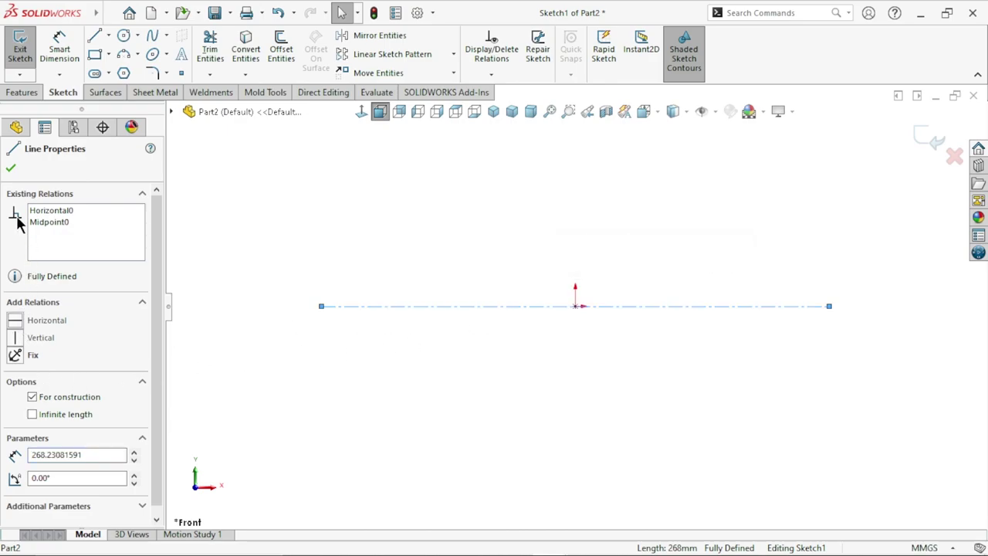
{"action": "left_click", "coordinate": [16, 171]}
{"action": "left_click", "coordinate": [74, 45]}
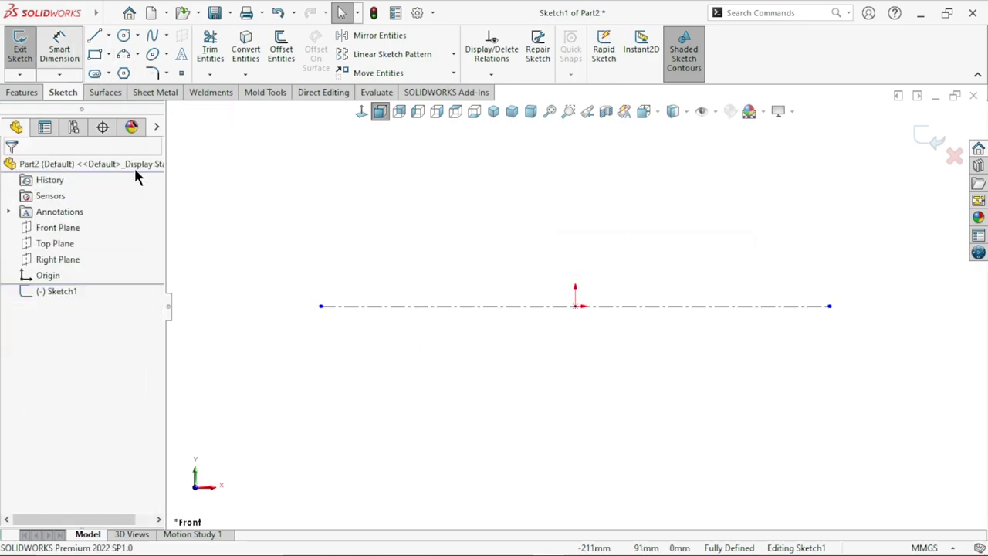
- Dimension the centerline to a length of 150 mm
{"action": "left_click", "coordinate": [533, 305]}
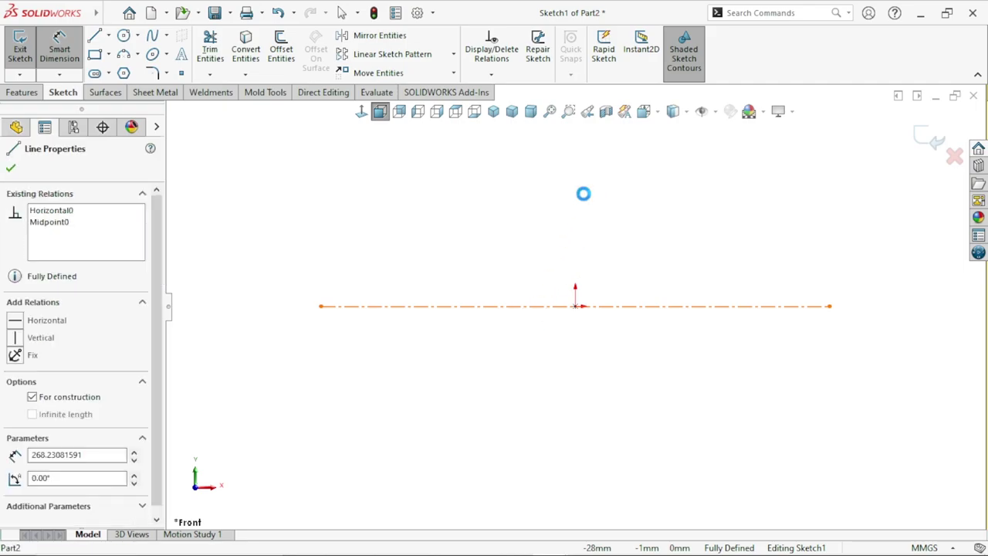
{"action": "left_click", "coordinate": [584, 201]}
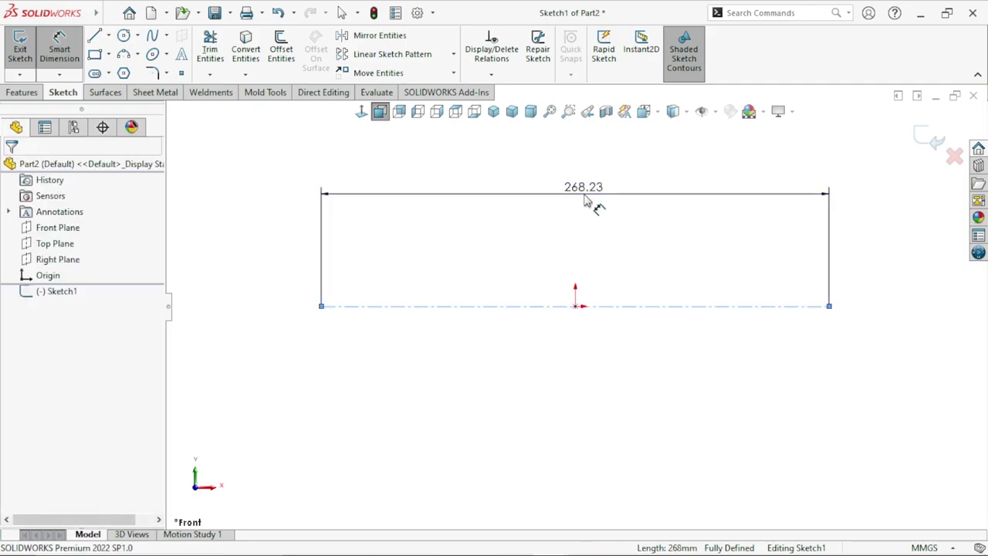
{"action": "left_click", "coordinate": [585, 201]}
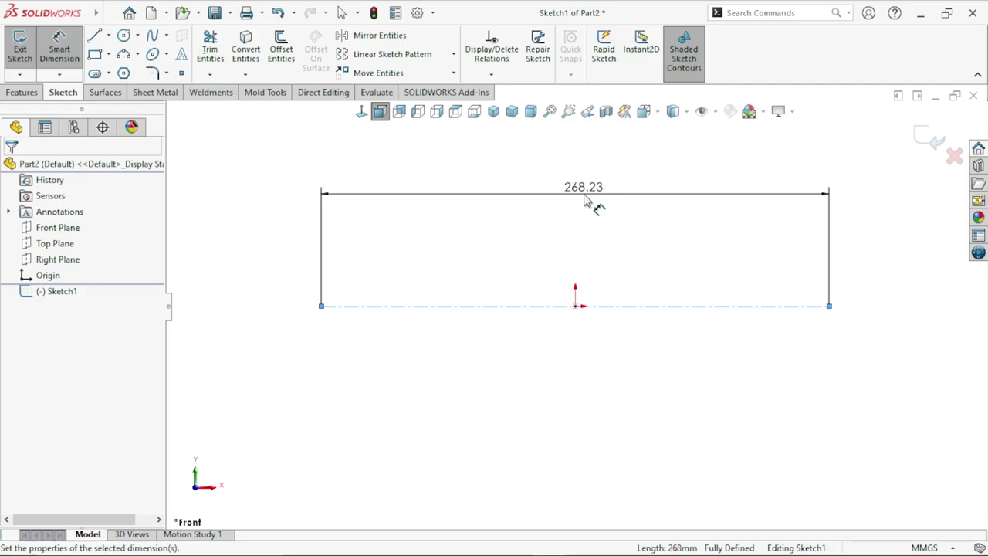
{"action": "type", "text": "15"}
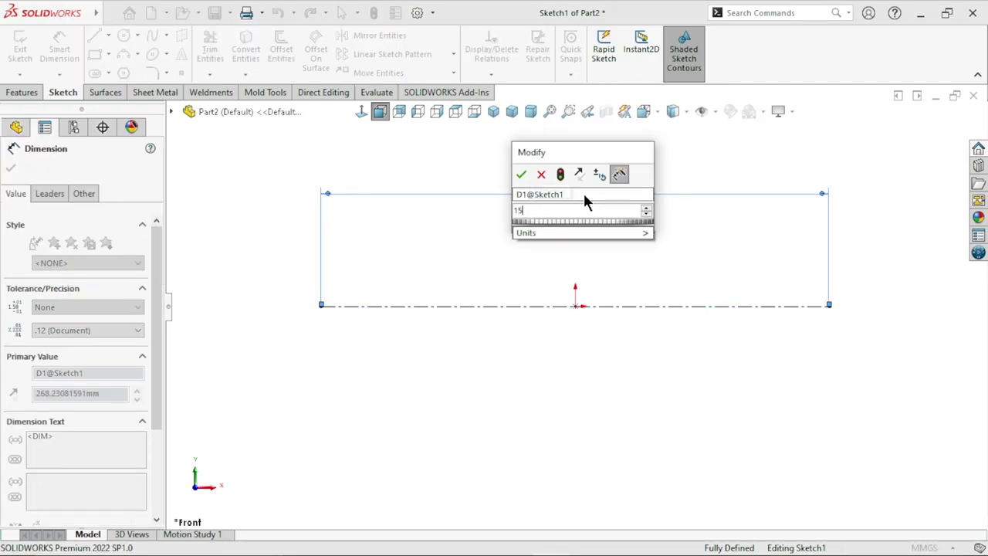
{"action": "type", "text": "0"}
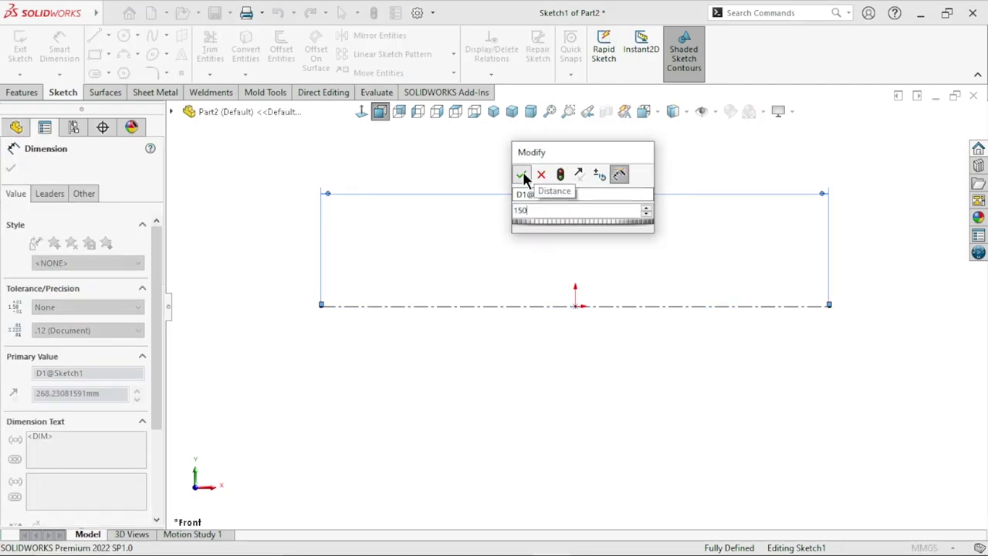
{"action": "left_click", "coordinate": [521, 173]}
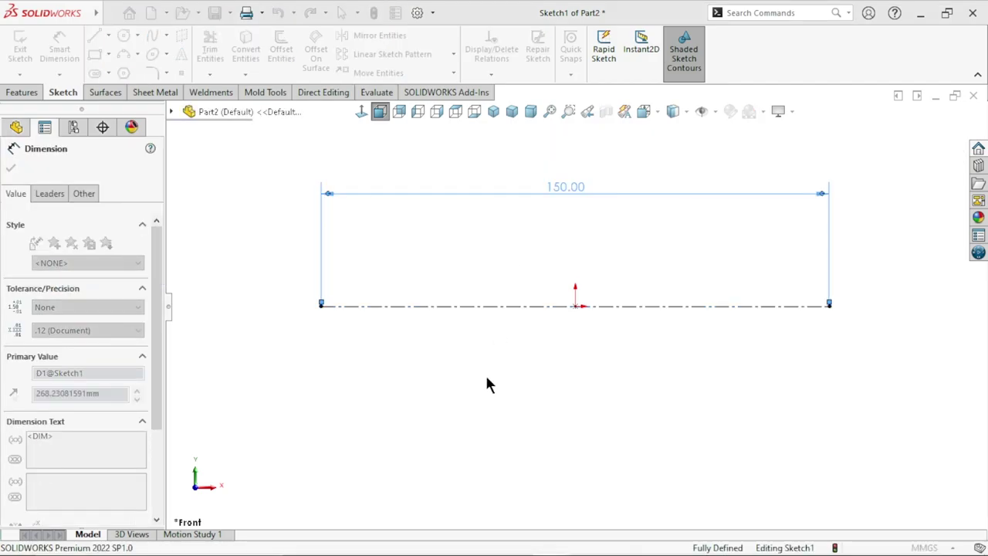
{"action": "left_click", "coordinate": [536, 386]}
{"action": "key", "text": "f"}
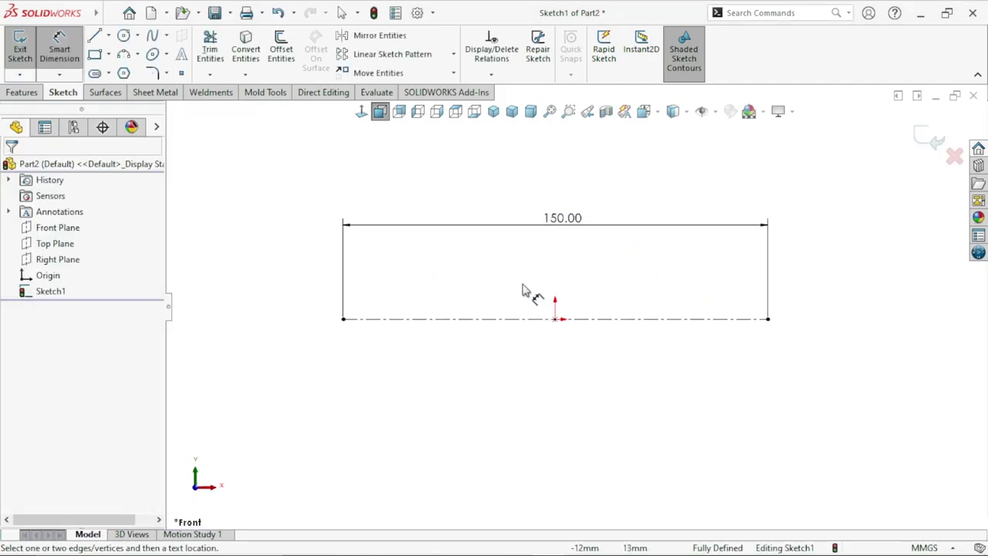
{"action": "scroll", "coordinate": [523, 287], "scroll_direction": "down", "scroll_amount": 1}
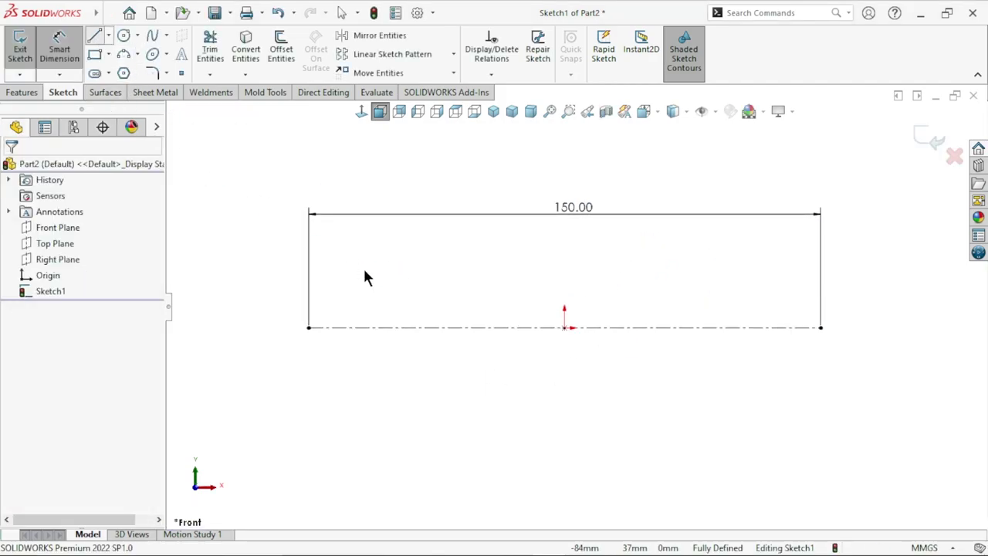
{"action": "key", "text": "l"}
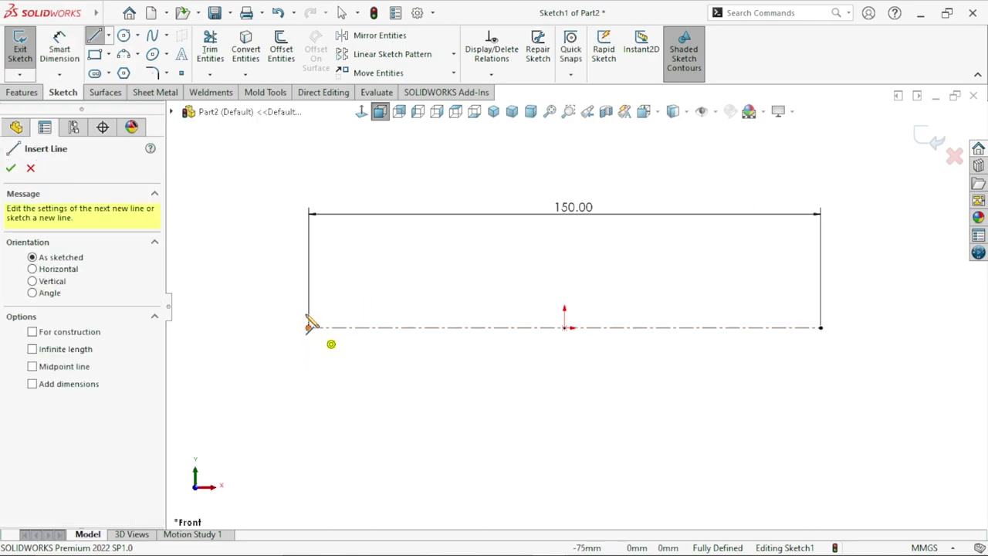
- Draw the stepped shaft half-profile from the left end, closing it down to the centerline
{"action": "left_click", "coordinate": [309, 303]}
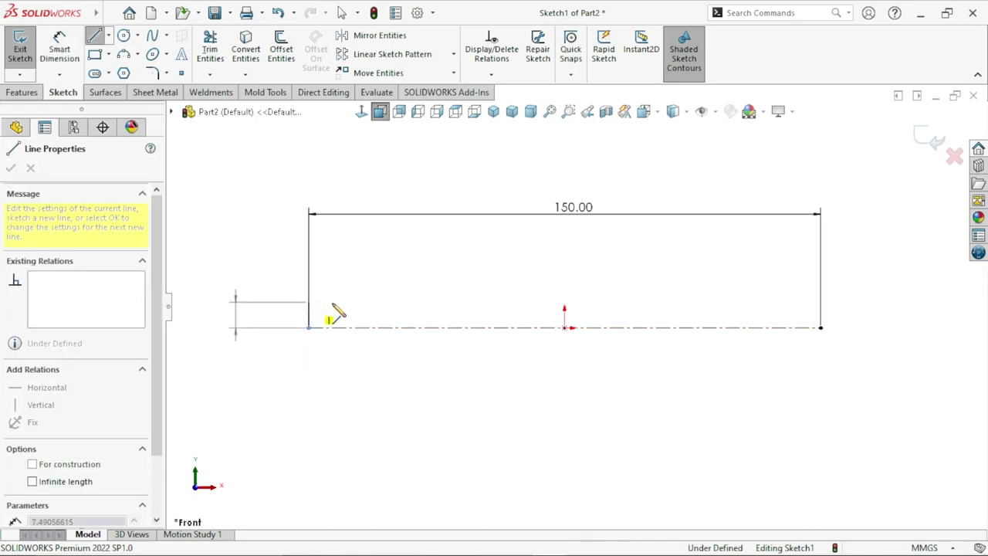
{"action": "left_click", "coordinate": [375, 301]}
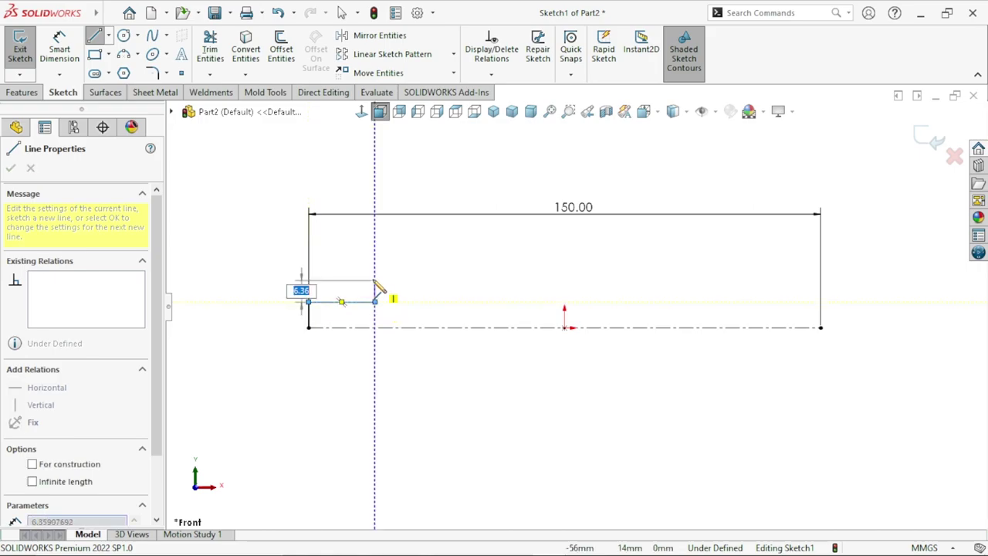
{"action": "left_click", "coordinate": [375, 278]}
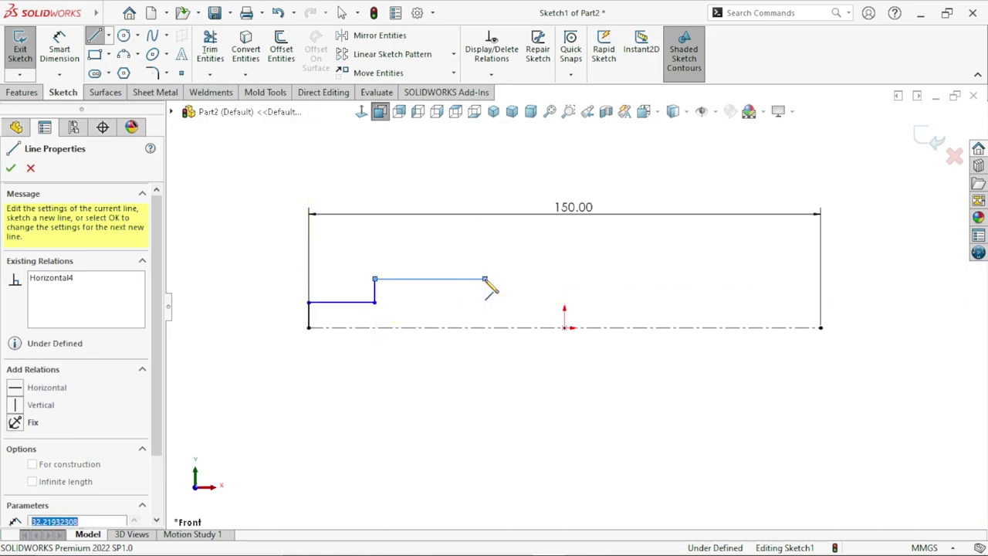
{"action": "left_click", "coordinate": [484, 278]}
{"action": "left_click", "coordinate": [484, 301]}
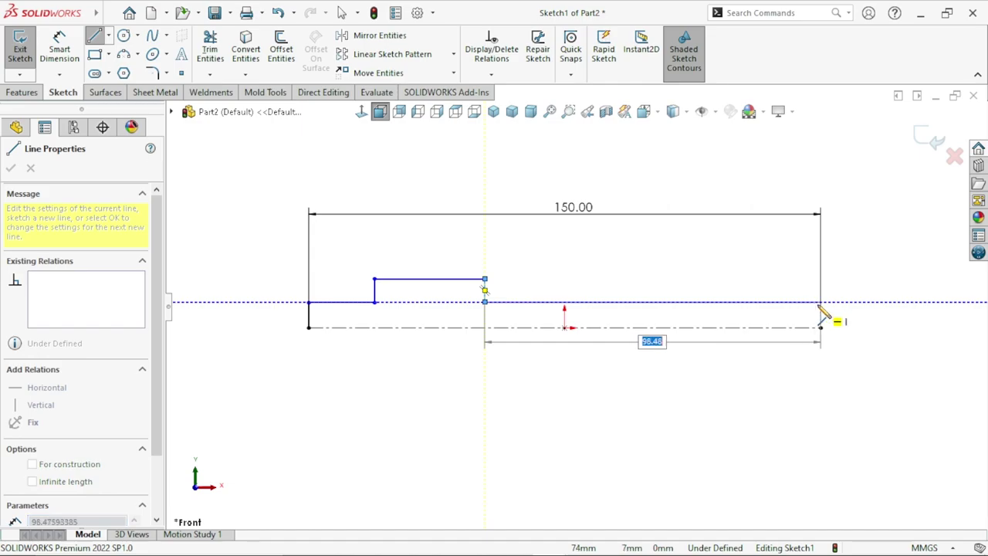
{"action": "left_click", "coordinate": [821, 301]}
{"action": "left_click", "coordinate": [820, 328]}
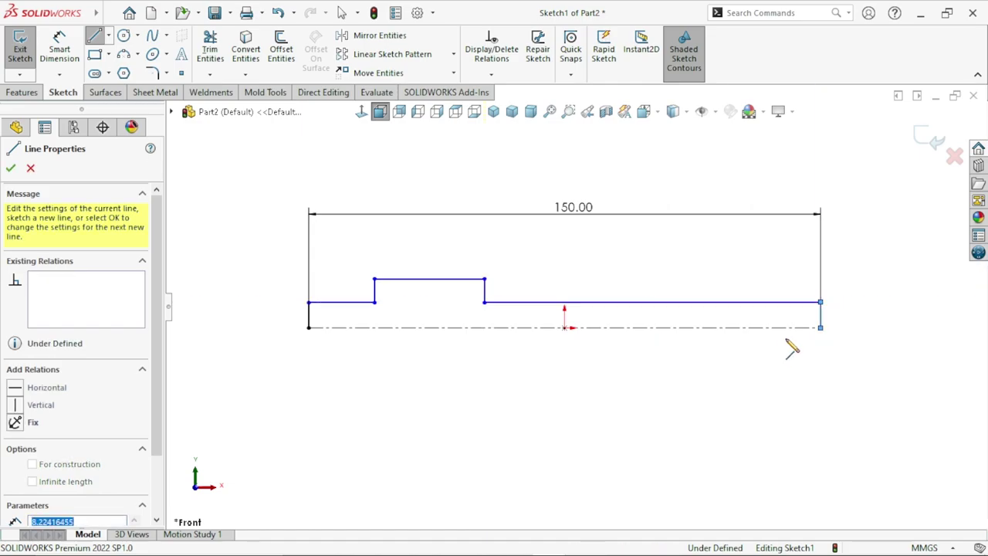
{"action": "right_click", "coordinate": [719, 360]}
{"action": "left_click", "coordinate": [745, 371]}
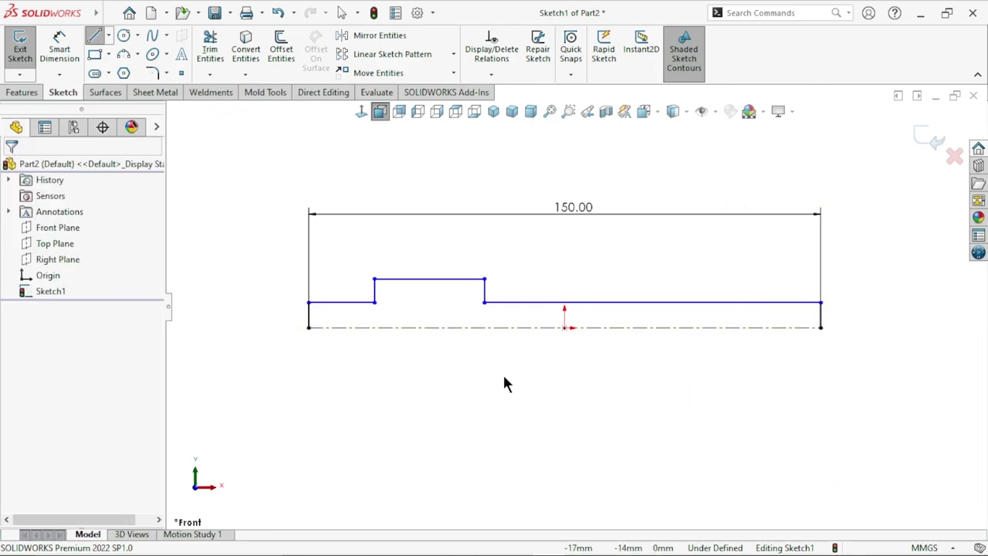
{"action": "scroll", "coordinate": [509, 385], "scroll_direction": "down", "scroll_amount": 1}
- Drag the collar's right corner up so the long right section sits above the left step
{"action": "left_click", "coordinate": [484, 282]}
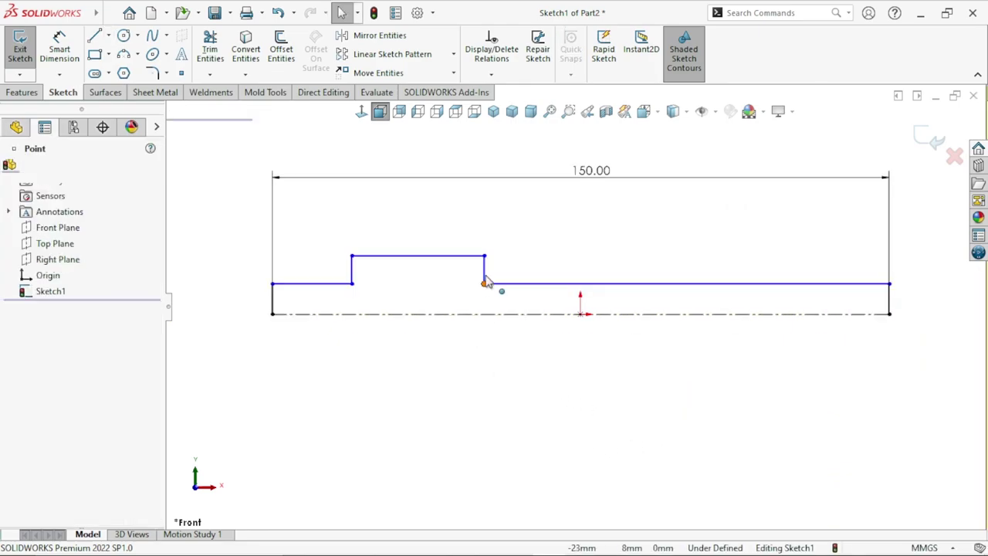
{"action": "left_click_drag", "start_coordinate": [489, 262], "coordinate": [494, 278]}
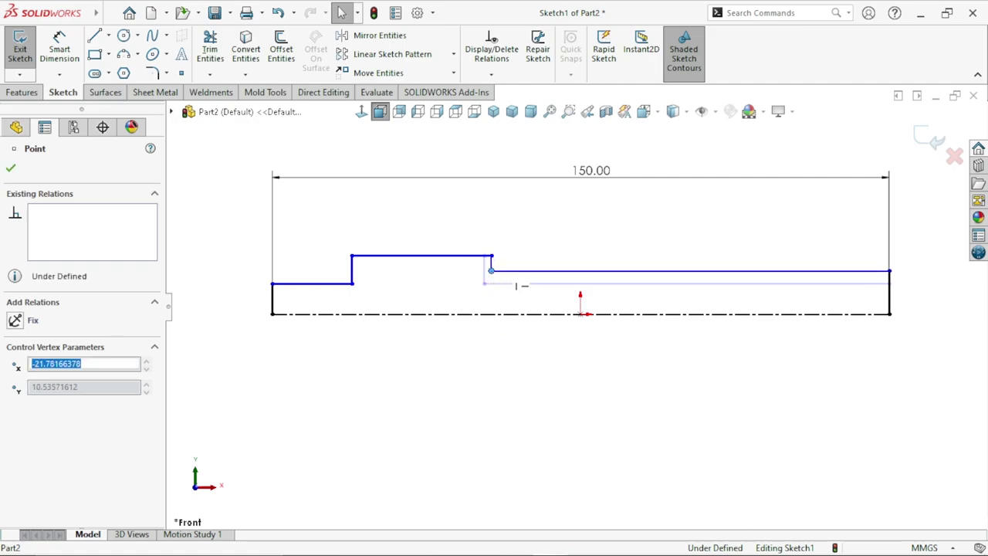
{"action": "left_click", "coordinate": [515, 390]}
{"action": "scroll", "coordinate": [511, 404], "scroll_direction": "up", "scroll_amount": 1}
{"action": "scroll", "coordinate": [590, 305], "scroll_direction": "down", "scroll_amount": 1}
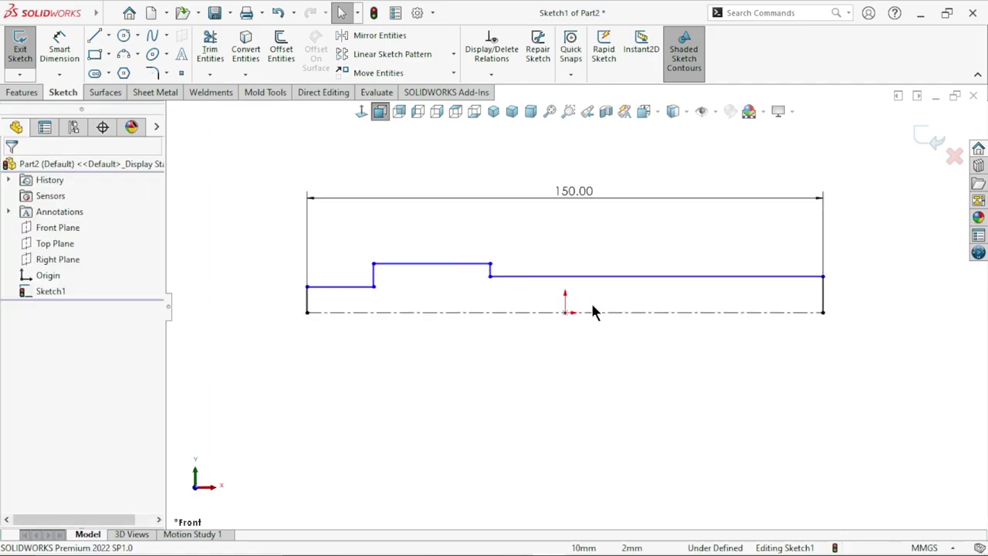
- Dimension the left section 18 mm, collar 25 mm, and long section 107 mm as driven
{"action": "left_click", "coordinate": [57, 54]}
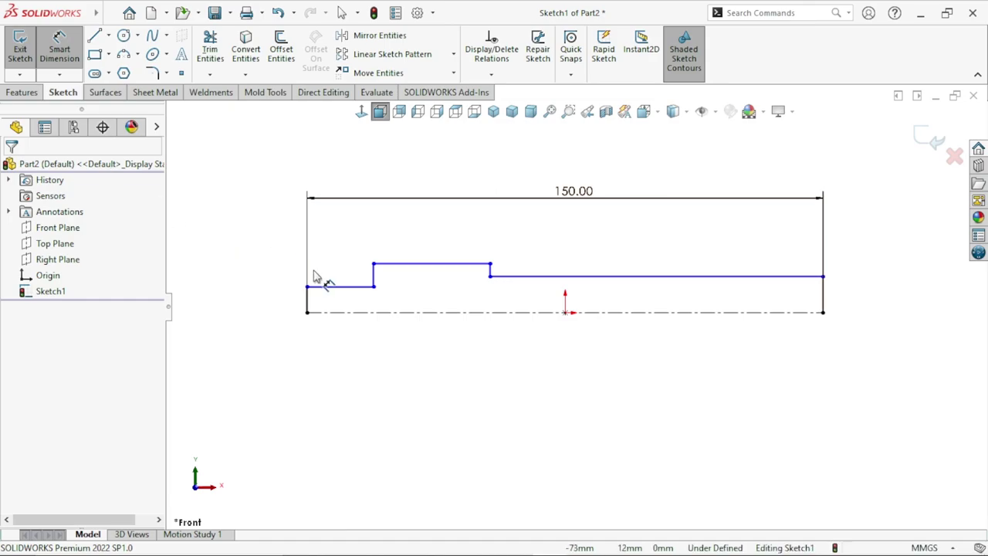
{"action": "left_click", "coordinate": [340, 287]}
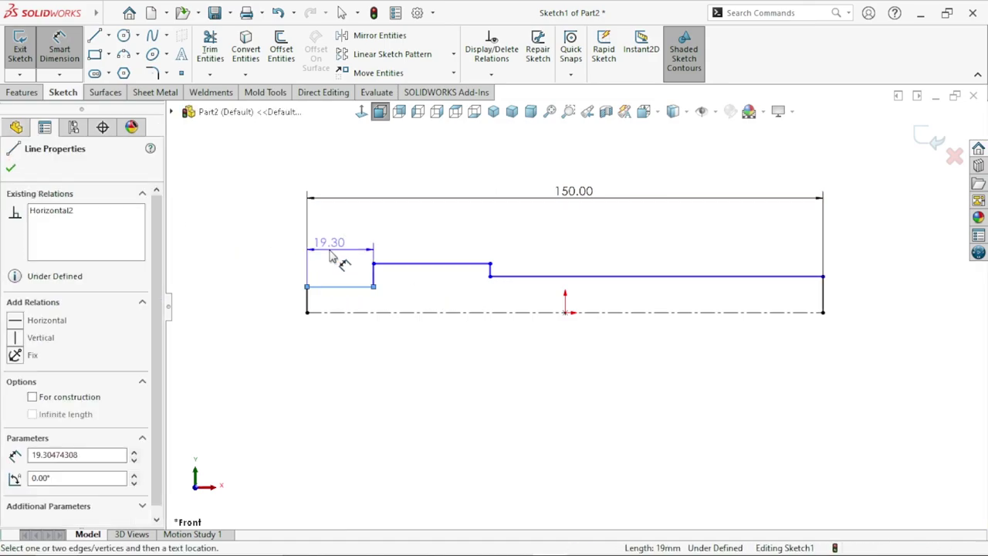
{"action": "left_click", "coordinate": [280, 256]}
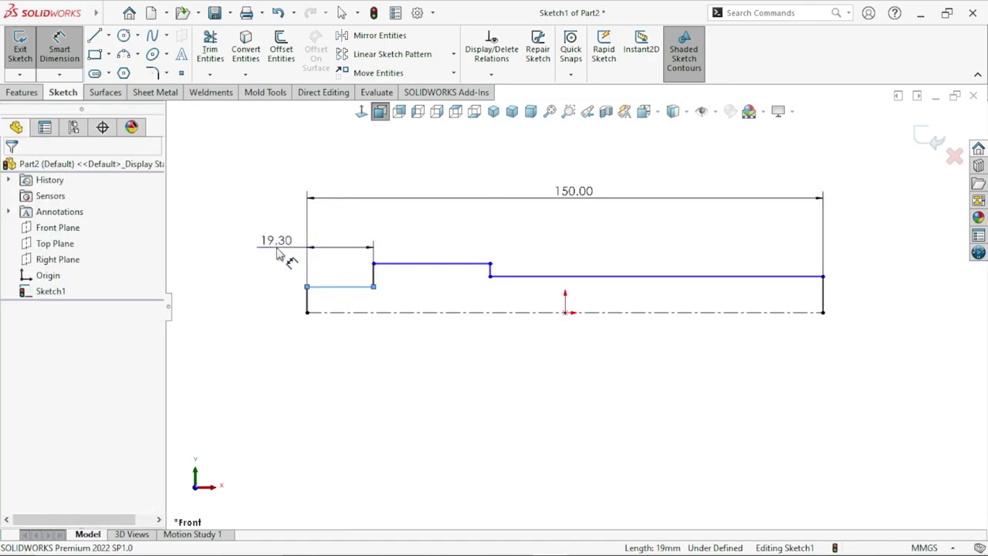
{"action": "type", "text": "18"}
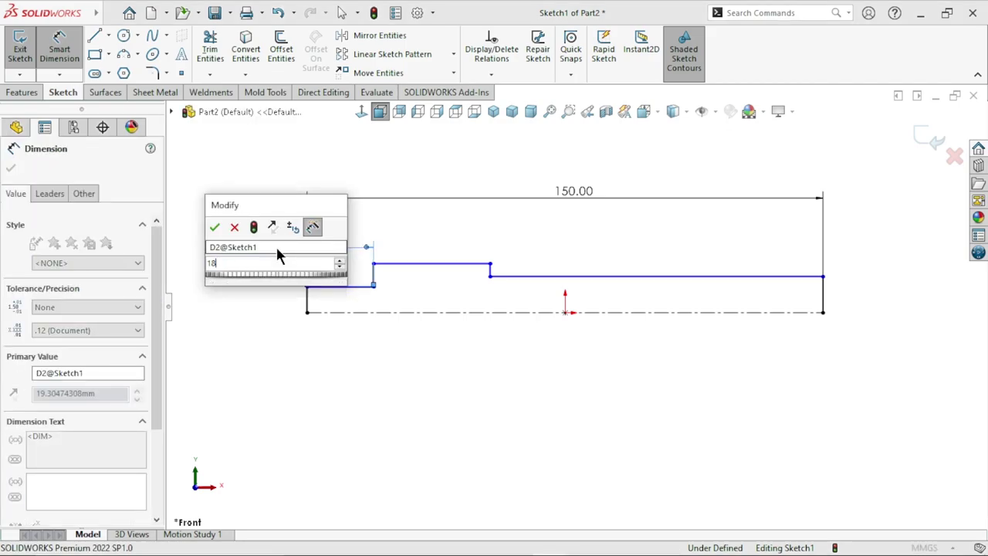
{"action": "key", "text": "Return"}
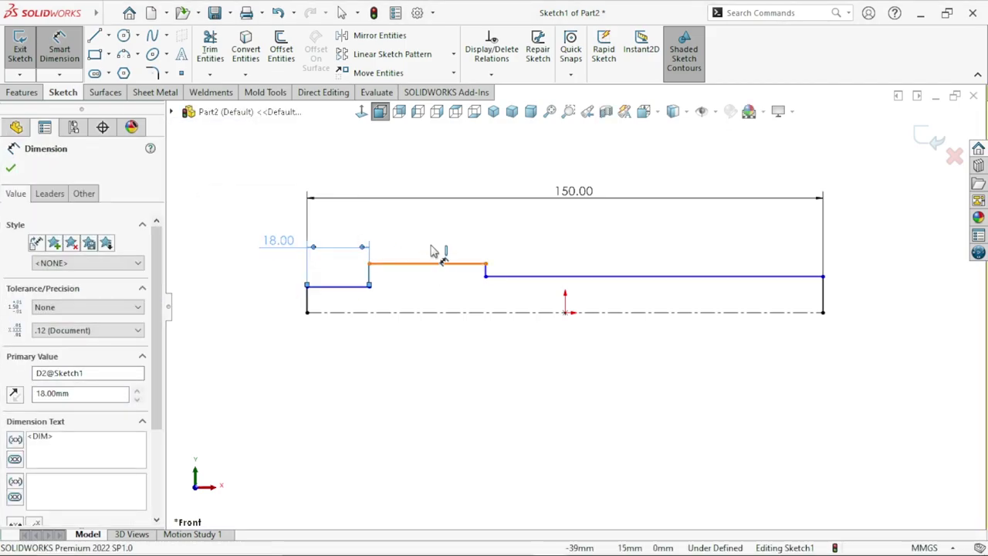
{"action": "left_click", "coordinate": [434, 255]}
{"action": "left_click", "coordinate": [438, 247]}
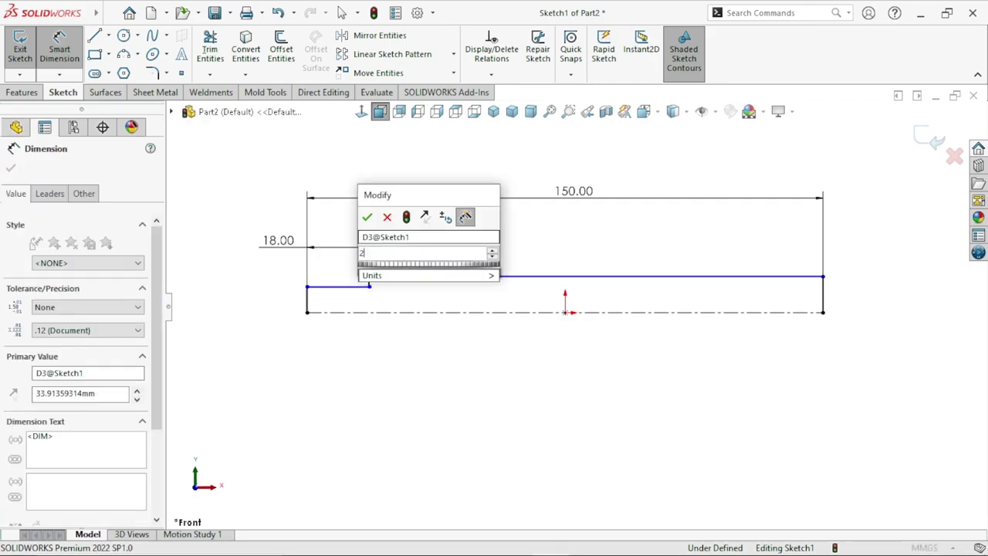
{"action": "left_click", "coordinate": [435, 418]}
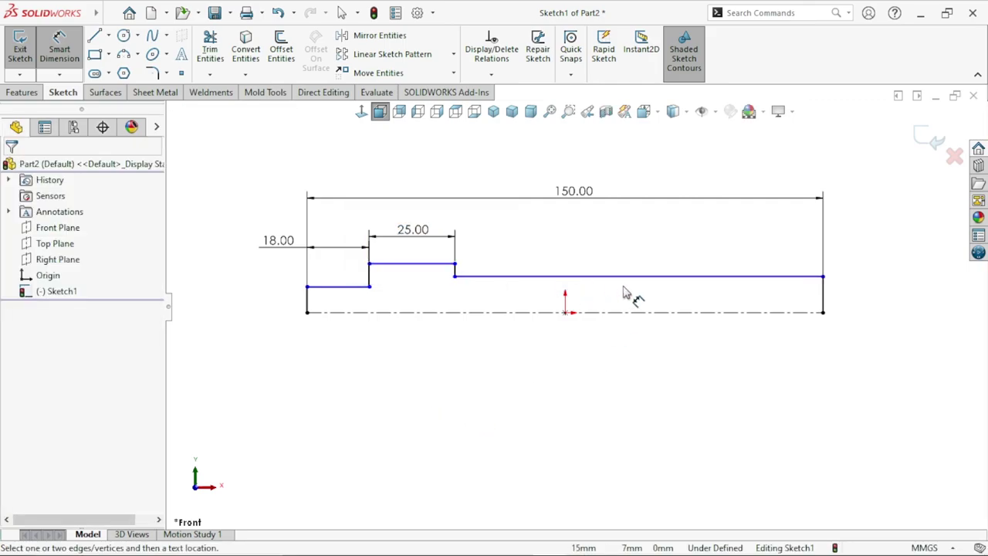
{"action": "left_click", "coordinate": [650, 276]}
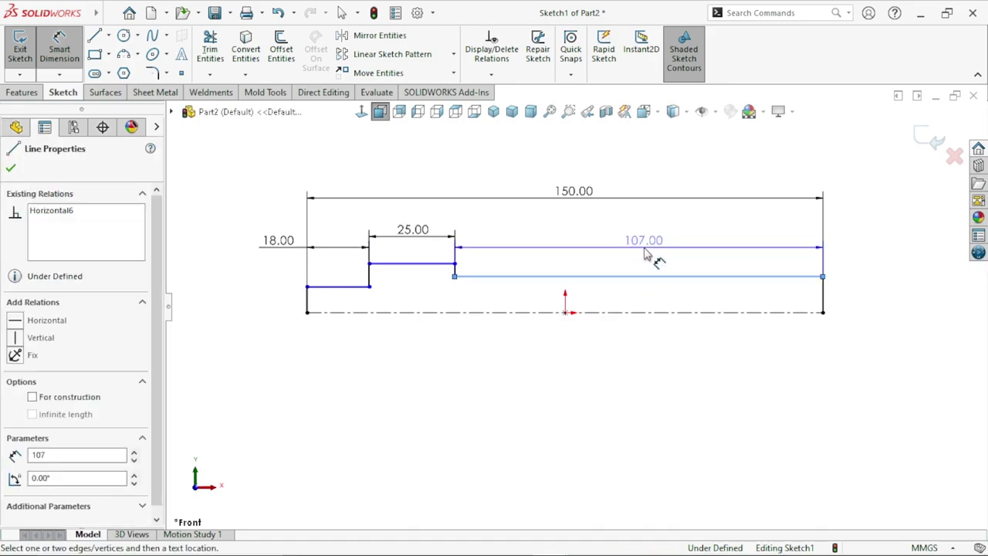
{"action": "left_click", "coordinate": [644, 251]}
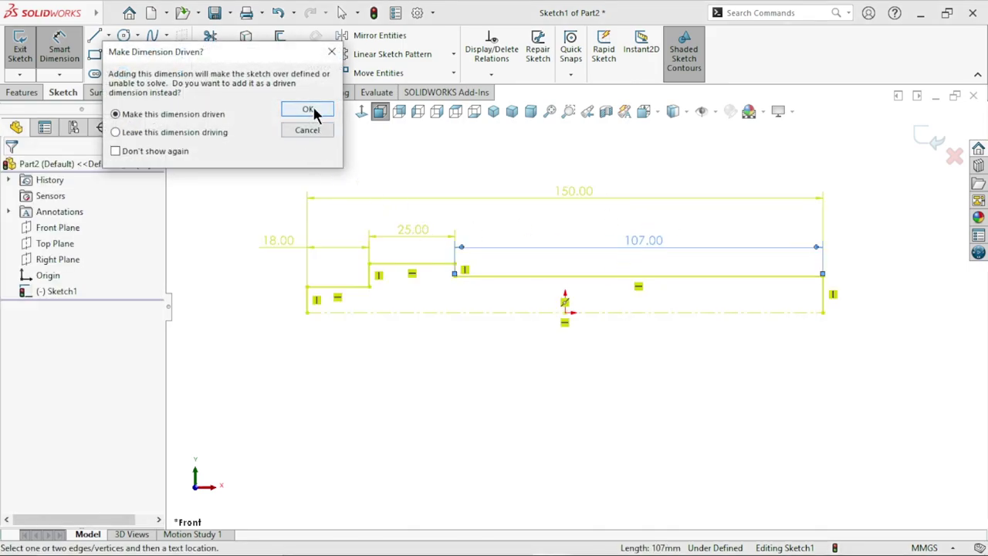
{"action": "left_click", "coordinate": [312, 105]}
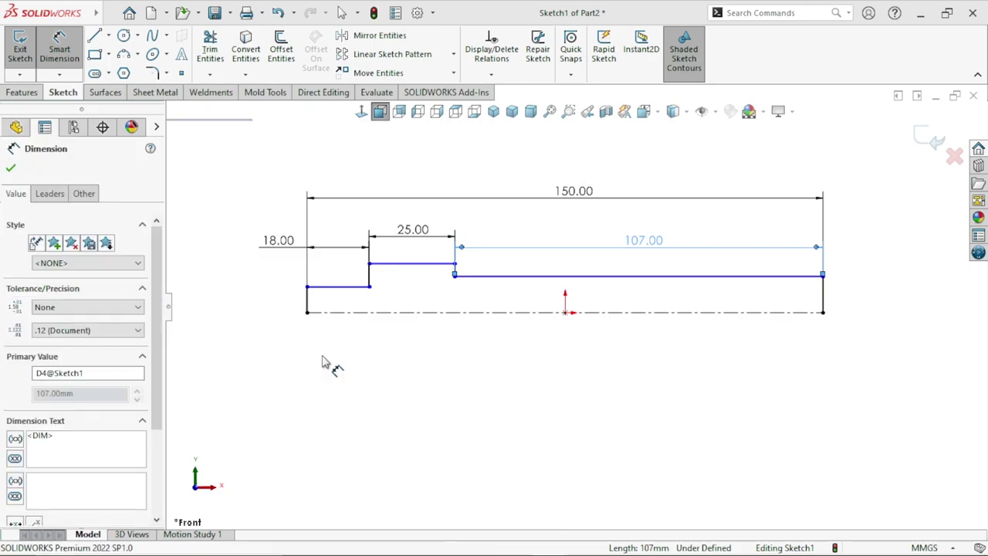
{"action": "key", "text": "Escape"}
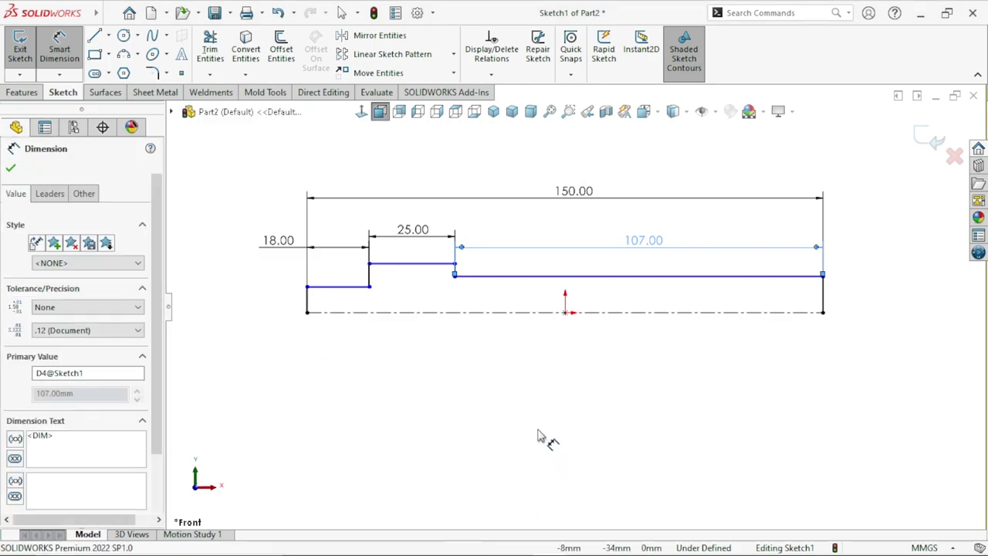
- Dimension the left section's height from the centerline to 8 mm
{"action": "left_click", "coordinate": [337, 305]}
{"action": "left_click", "coordinate": [334, 313]}
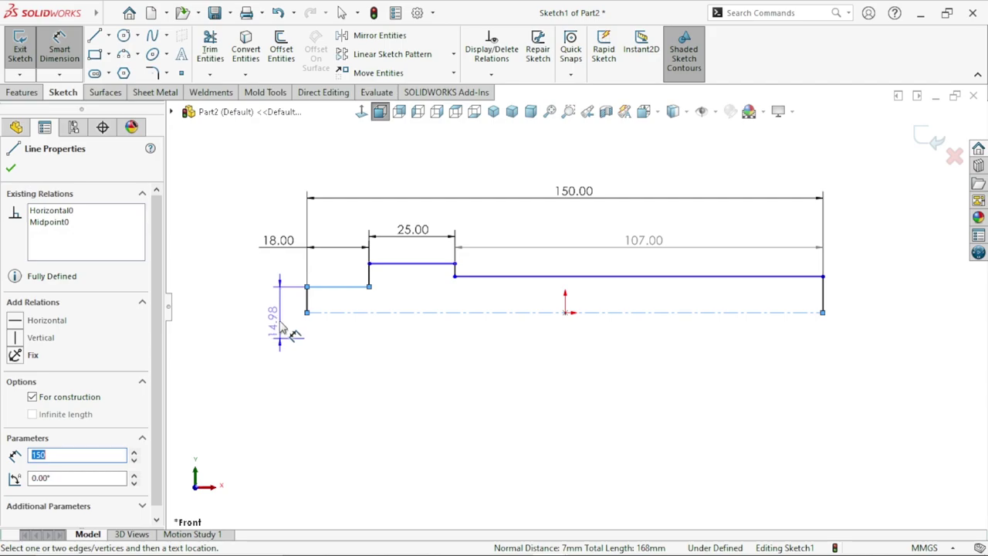
{"action": "left_click", "coordinate": [283, 326]}
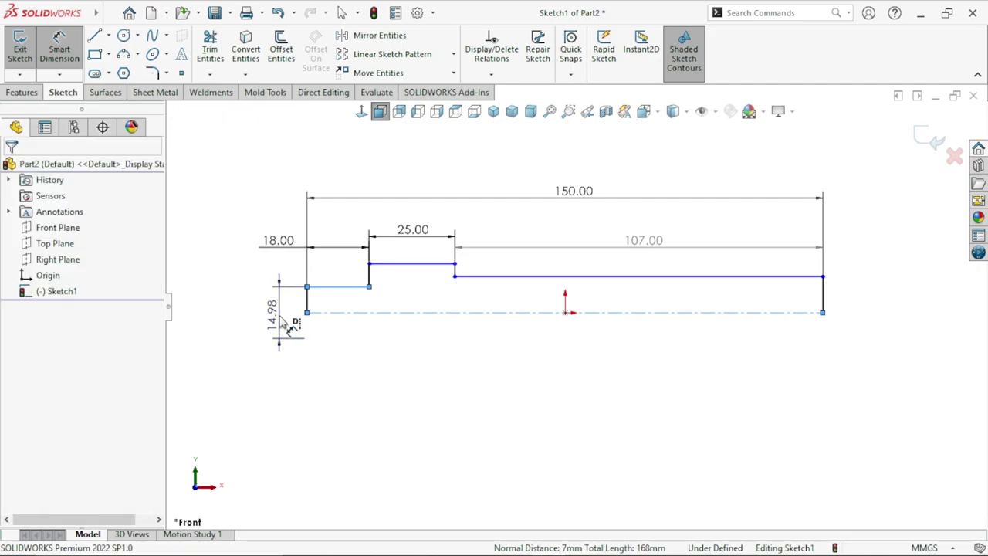
{"action": "type", "text": "1"}
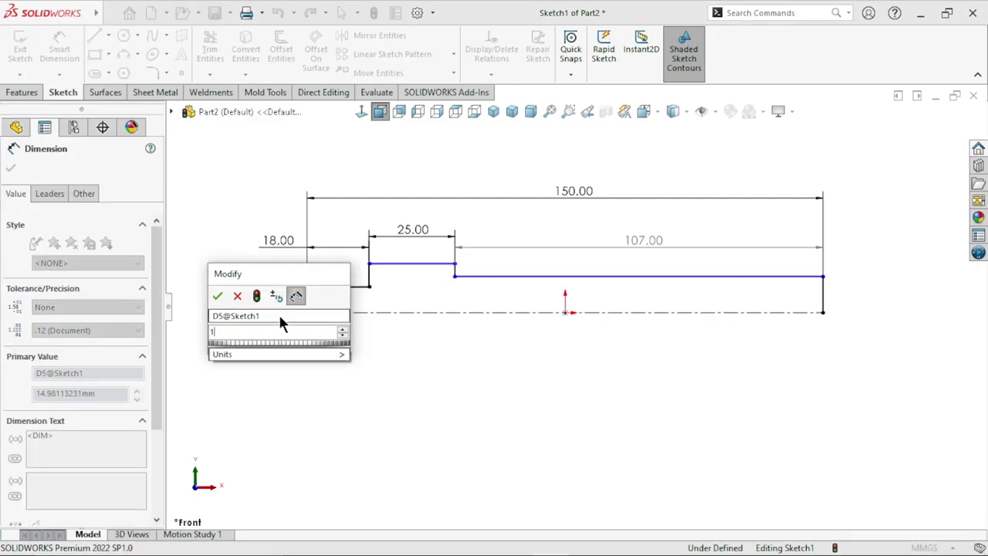
{"action": "type", "text": "6"}
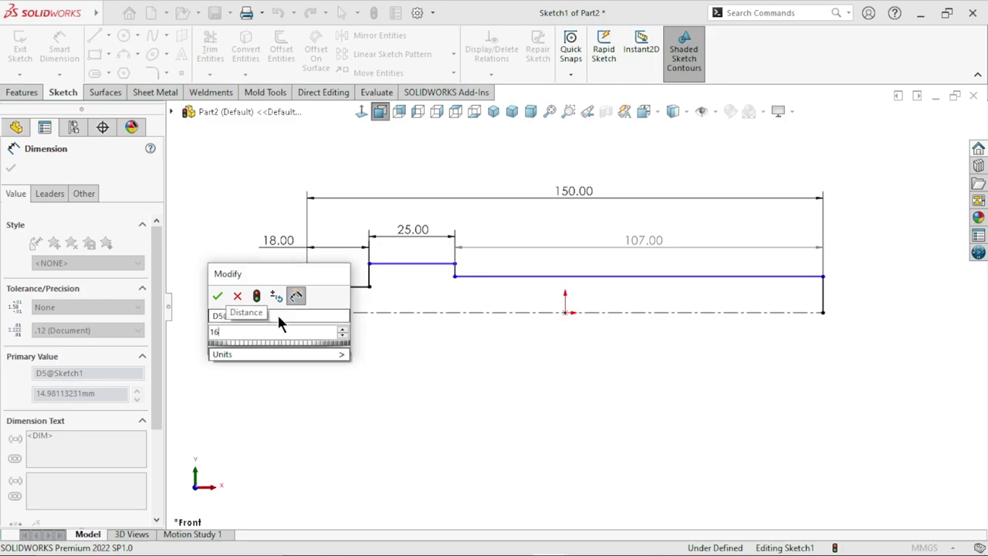
{"action": "left_click", "coordinate": [218, 295]}
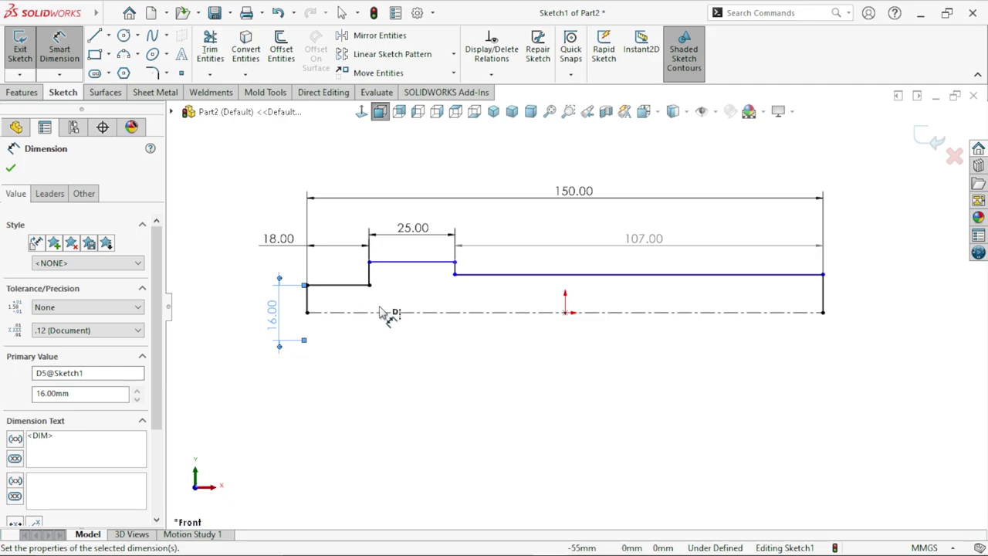
{"action": "left_click", "coordinate": [417, 263]}
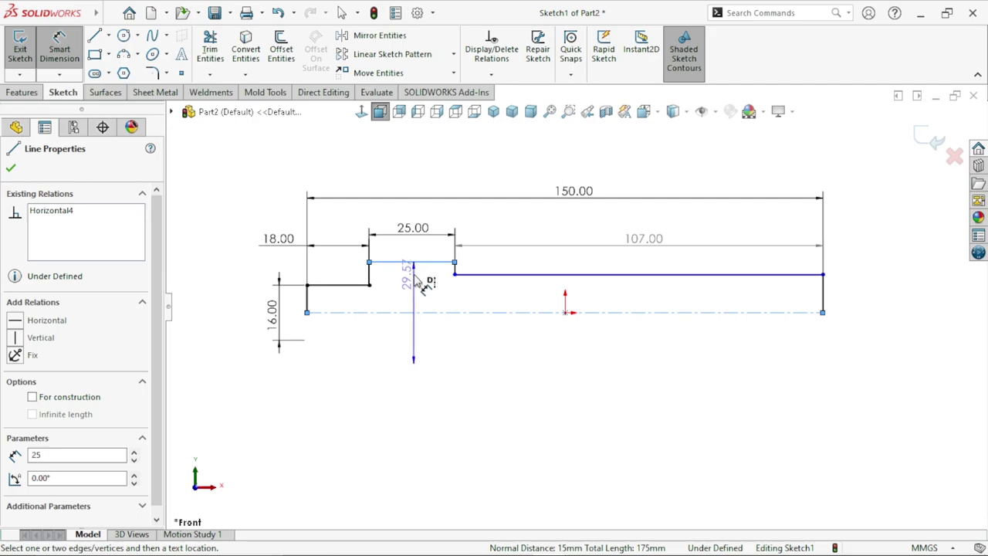
{"action": "key", "text": "Escape"}
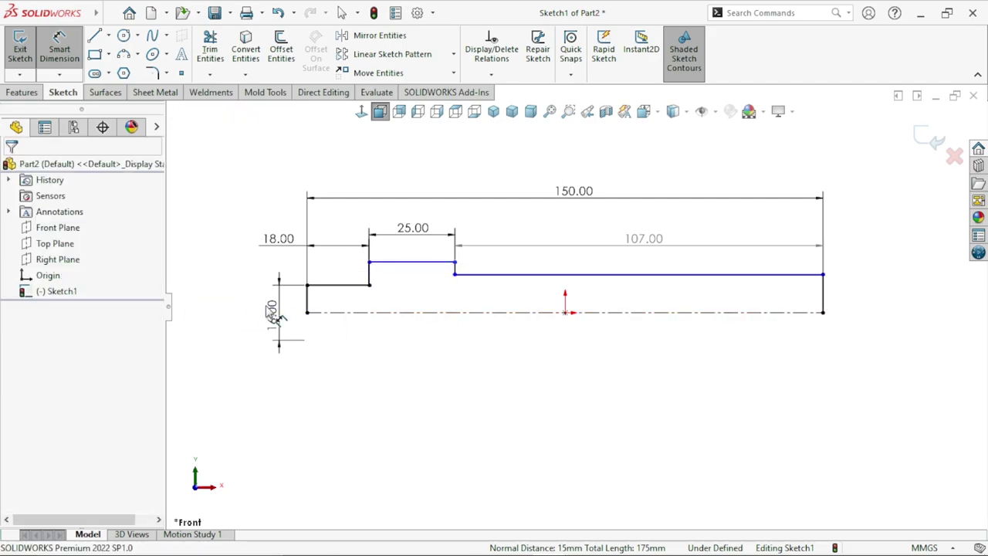
{"action": "left_click", "coordinate": [273, 309]}
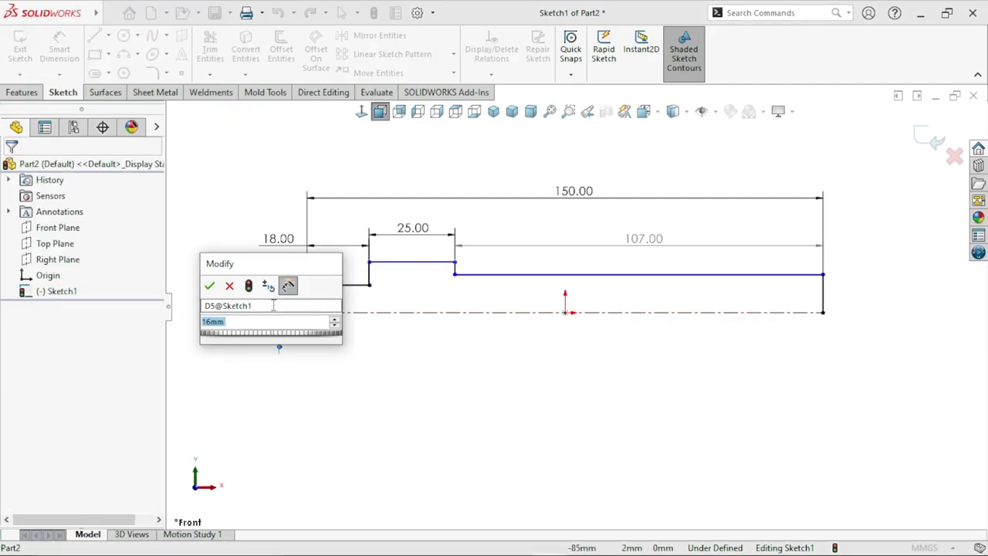
{"action": "key", "text": "Return"}
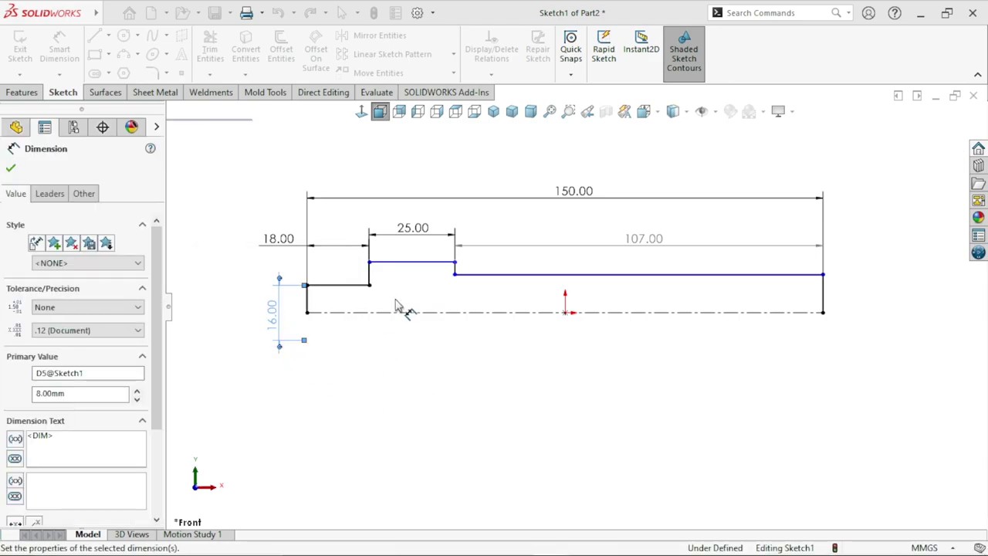
{"action": "key", "text": "ctrl+z"}
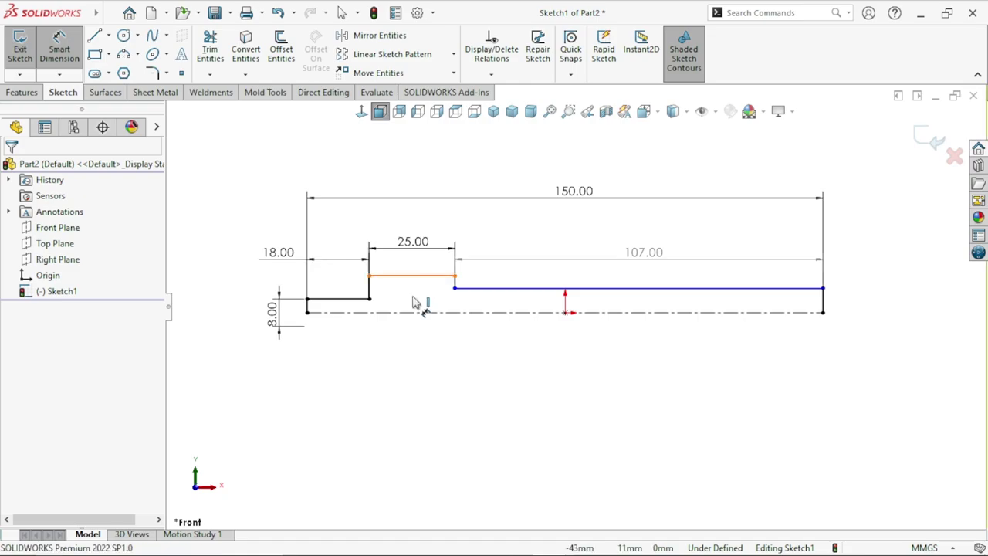
- Dimension the collar height to 16 mm and the long section height to 12 mm
{"action": "left_click", "coordinate": [415, 277]}
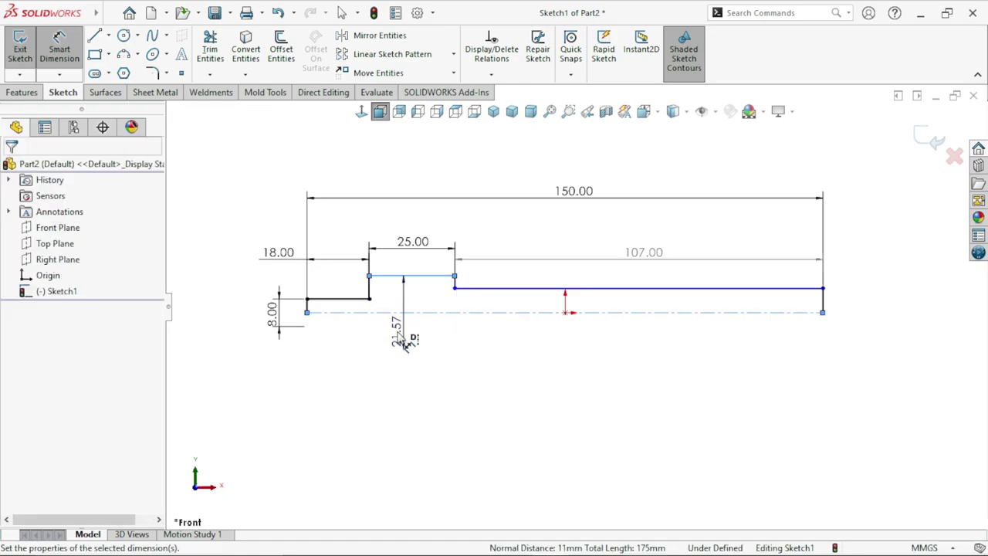
{"action": "left_click", "coordinate": [403, 337]}
{"action": "type", "text": "16"}
{"action": "left_click", "coordinate": [342, 312]}
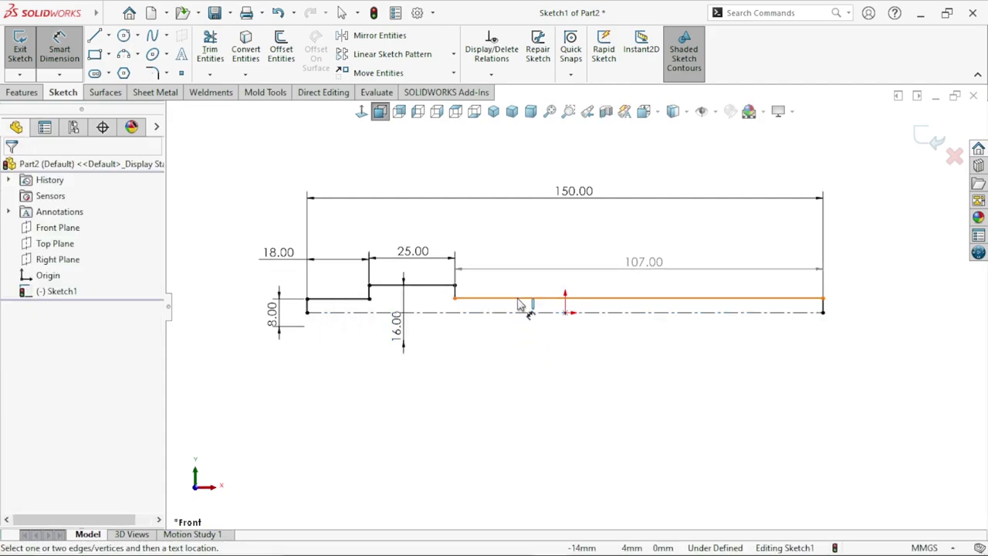
{"action": "left_click", "coordinate": [533, 299]}
{"action": "left_click", "coordinate": [547, 316]}
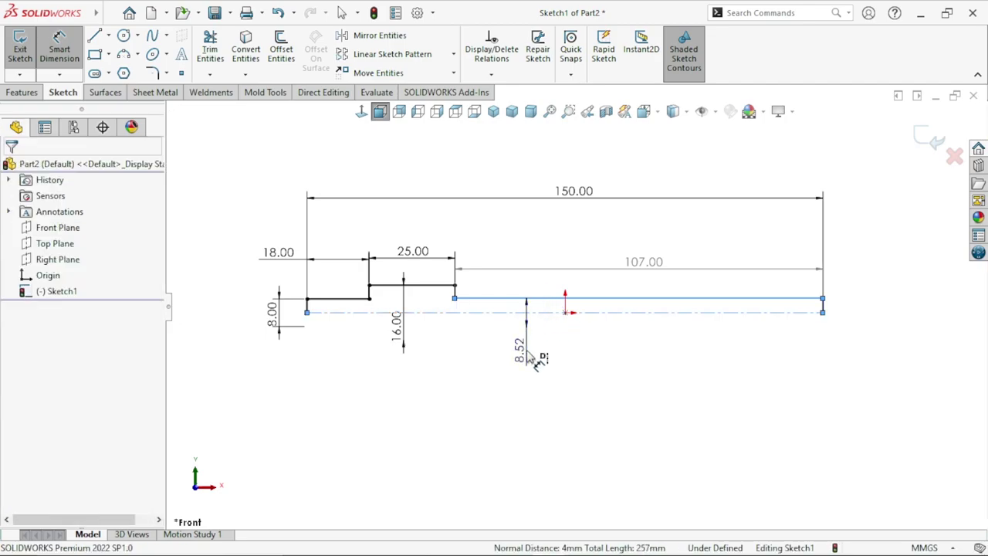
{"action": "left_click", "coordinate": [532, 359]}
{"action": "type", "text": "12"}
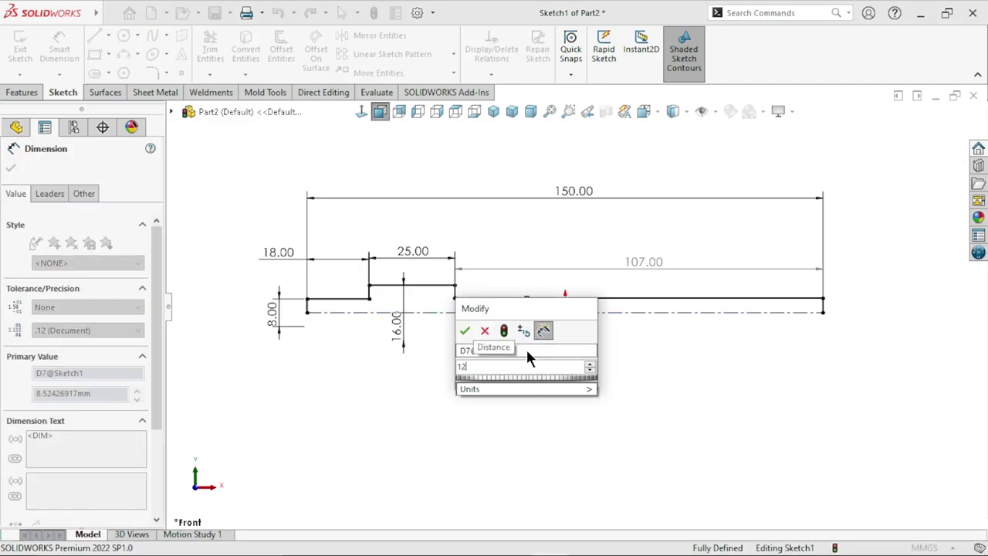
{"action": "key", "text": "Return"}
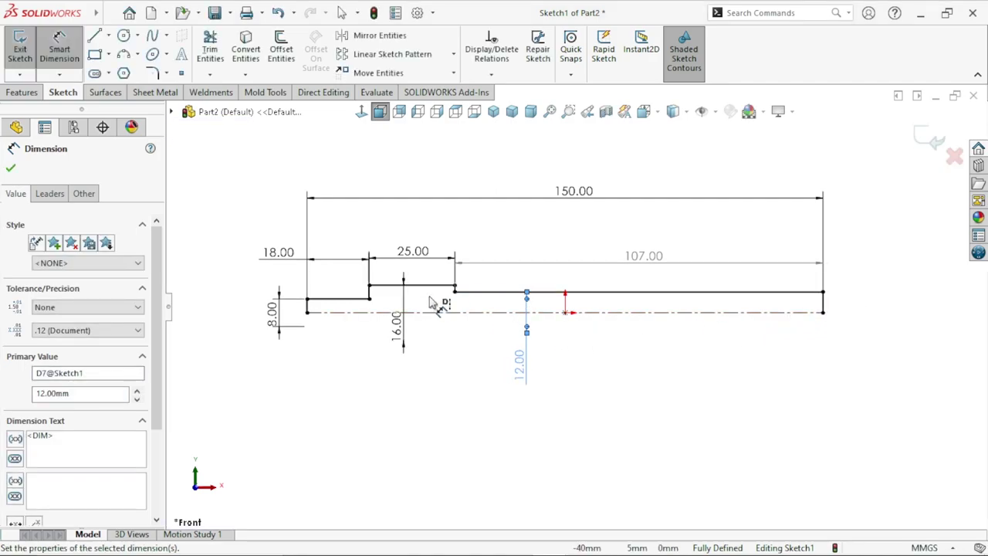
{"action": "left_click", "coordinate": [382, 398]}
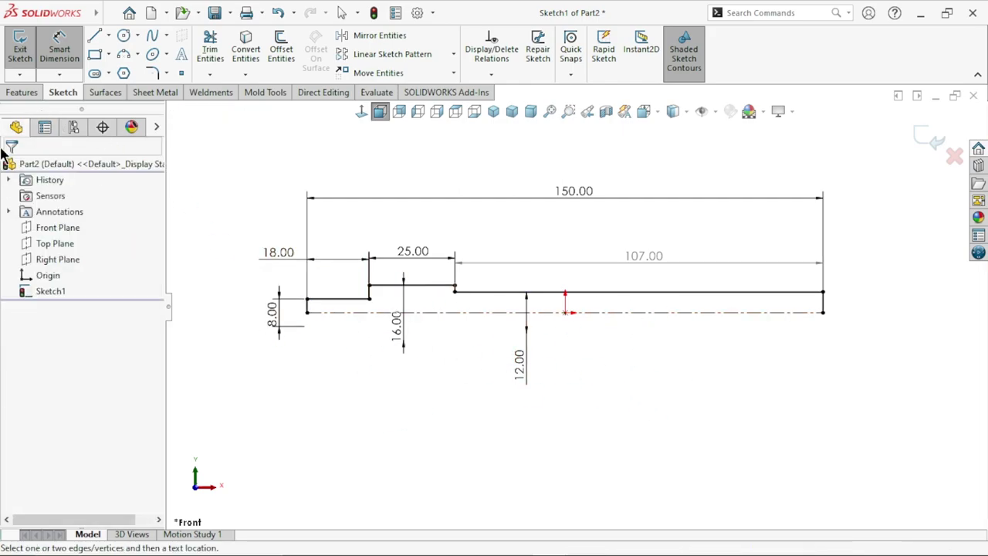
- Revolve Sketch1 about its centerline, auto-closing the sketch, into a solid stepped shaft
{"action": "left_click", "coordinate": [23, 93]}
{"action": "left_click", "coordinate": [70, 48]}
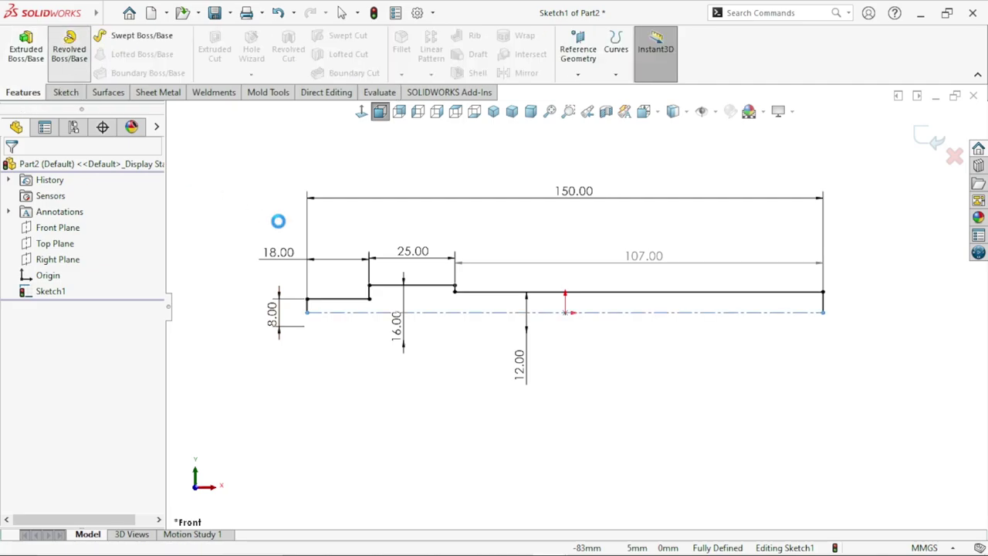
{"action": "left_click", "coordinate": [548, 294]}
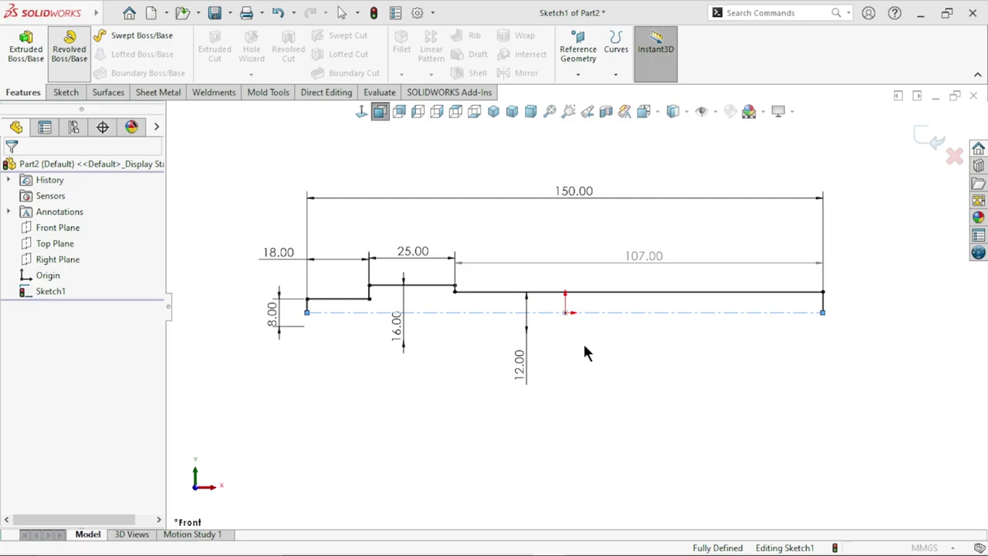
{"action": "left_click", "coordinate": [11, 167]}
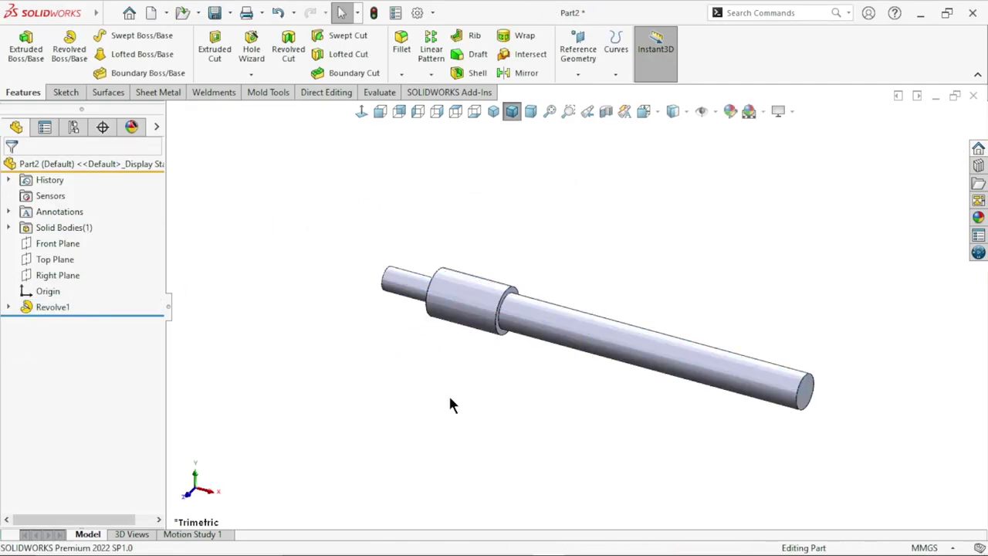
{"action": "scroll", "coordinate": [728, 405], "scroll_direction": "down", "scroll_amount": 2}
{"action": "scroll", "coordinate": [641, 255], "scroll_direction": "up", "scroll_amount": 1}
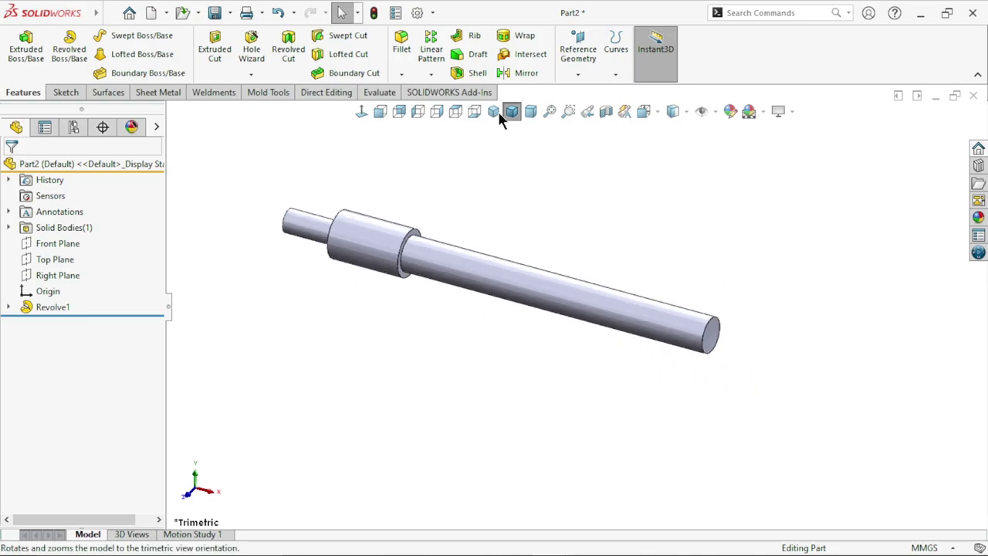
- Chamfer the right end edge of the shaft's long section at 1 mm × 45°
{"action": "left_click", "coordinate": [401, 73]}
{"action": "left_click", "coordinate": [416, 109]}
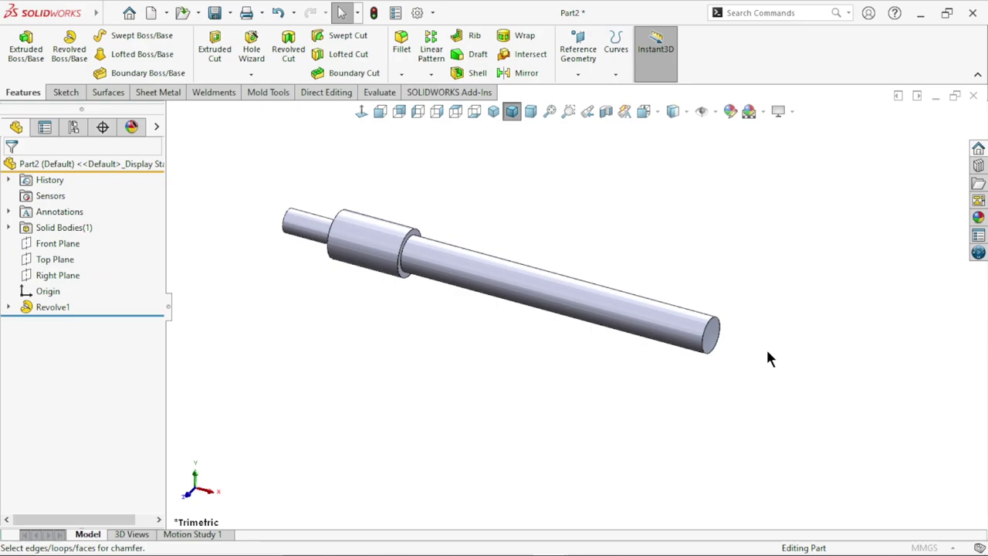
{"action": "scroll", "coordinate": [767, 357], "scroll_direction": "down", "scroll_amount": 3}
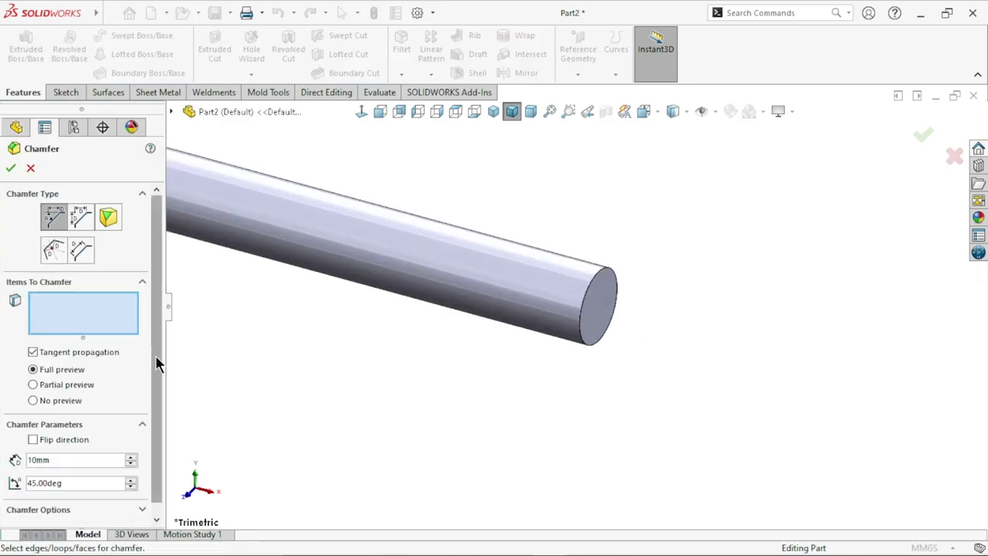
{"action": "scroll", "coordinate": [156, 355], "scroll_direction": "down", "scroll_amount": 2}
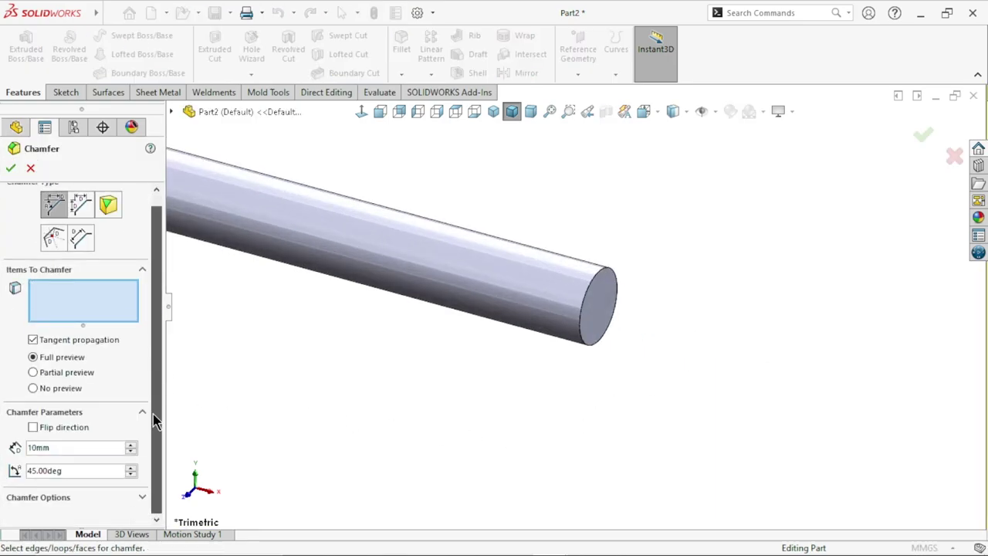
{"action": "double_click", "coordinate": [70, 450]}
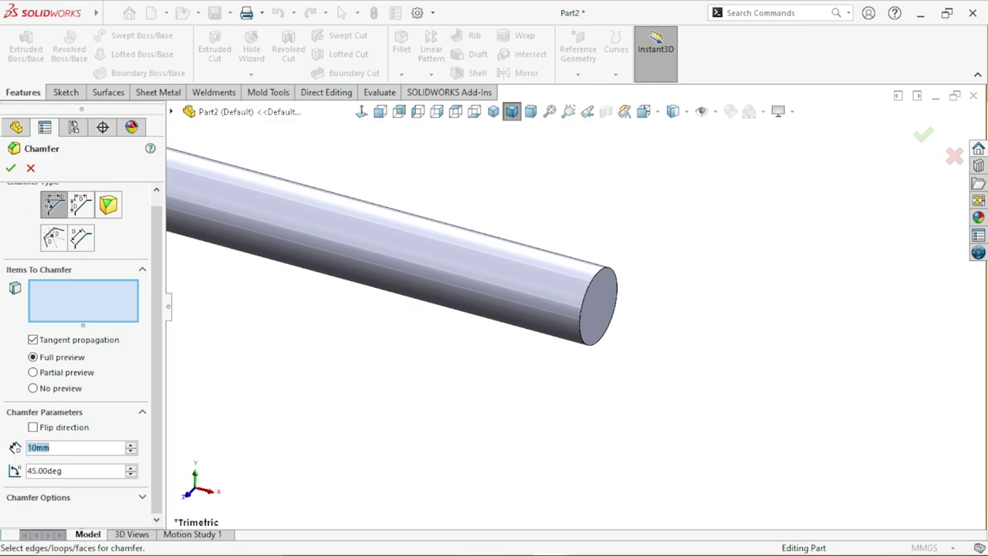
{"action": "type", "text": "1"}
{"action": "key", "text": "Return"}
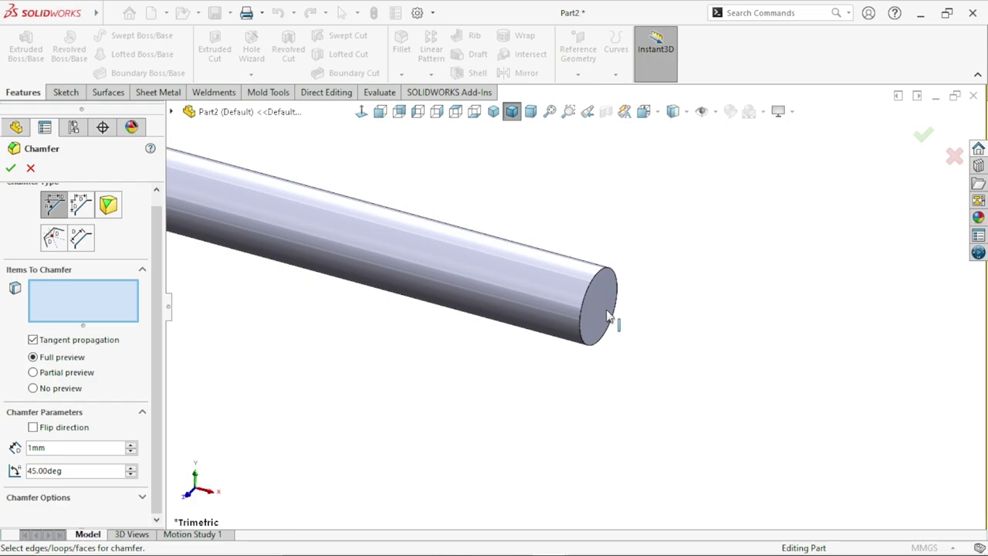
{"action": "left_click", "coordinate": [608, 316]}
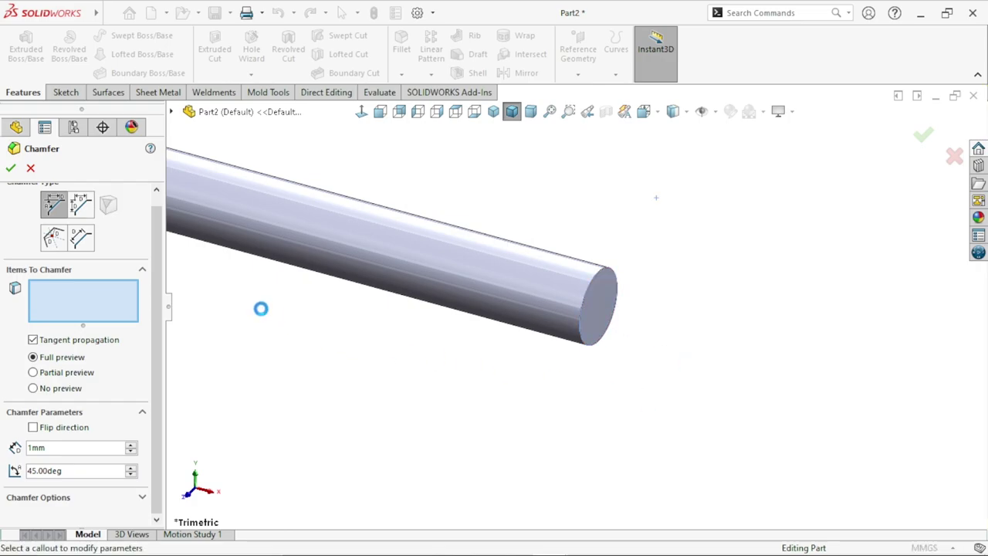
{"action": "left_click", "coordinate": [11, 168]}
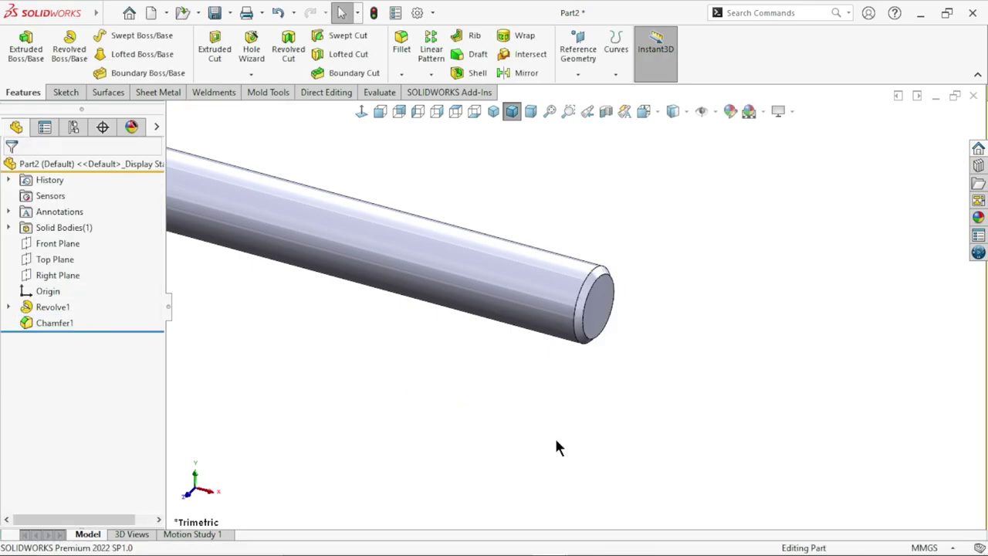
{"action": "scroll", "coordinate": [554, 440], "scroll_direction": "up", "scroll_amount": 3}
{"action": "scroll", "coordinate": [515, 353], "scroll_direction": "down", "scroll_amount": 1}
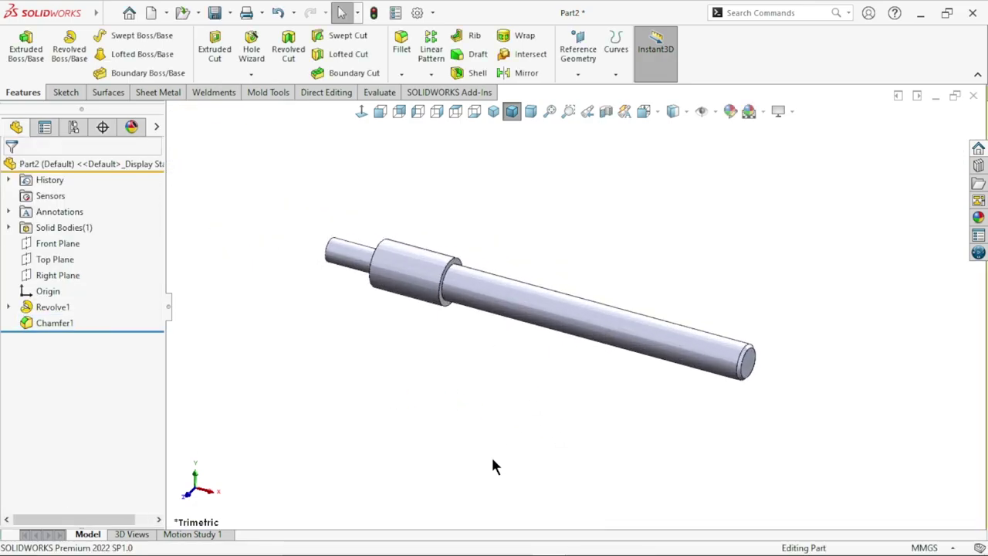
{"action": "scroll", "coordinate": [563, 487], "scroll_direction": "up", "scroll_amount": 2}
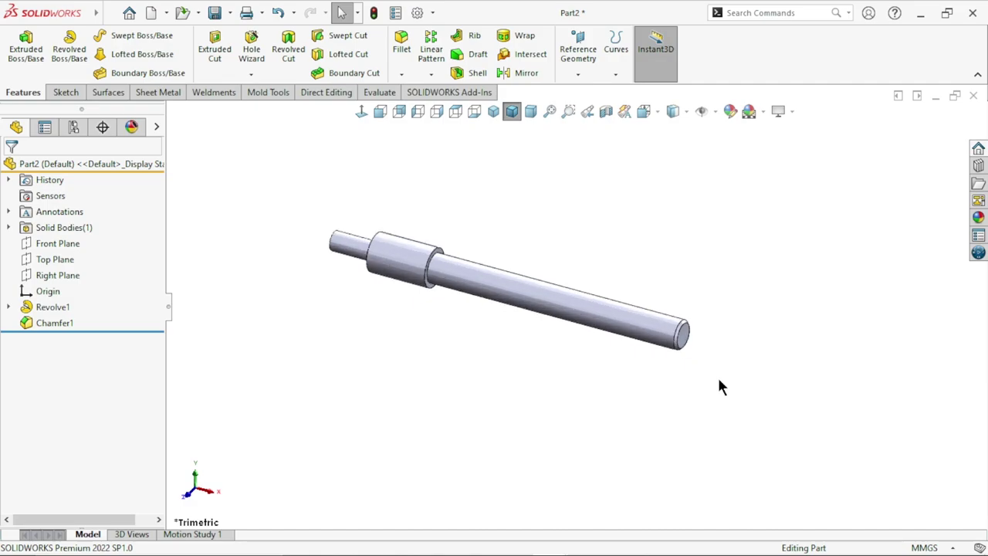
{"action": "scroll", "coordinate": [520, 308], "scroll_direction": "down", "scroll_amount": 3}
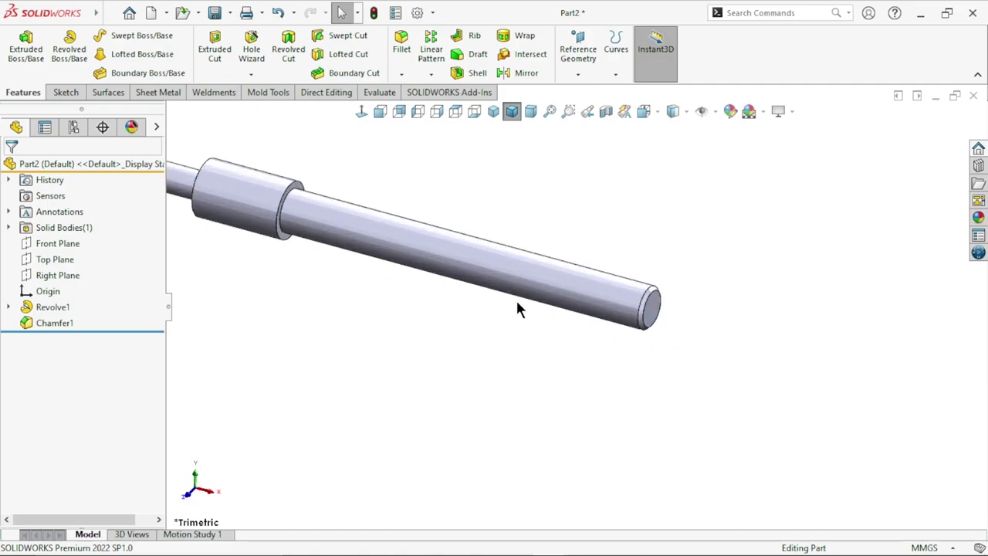
- Start a Thread feature, preset to Metric Die M12x1.75 with 68 mm Blind length
{"action": "left_click", "coordinate": [253, 72]}
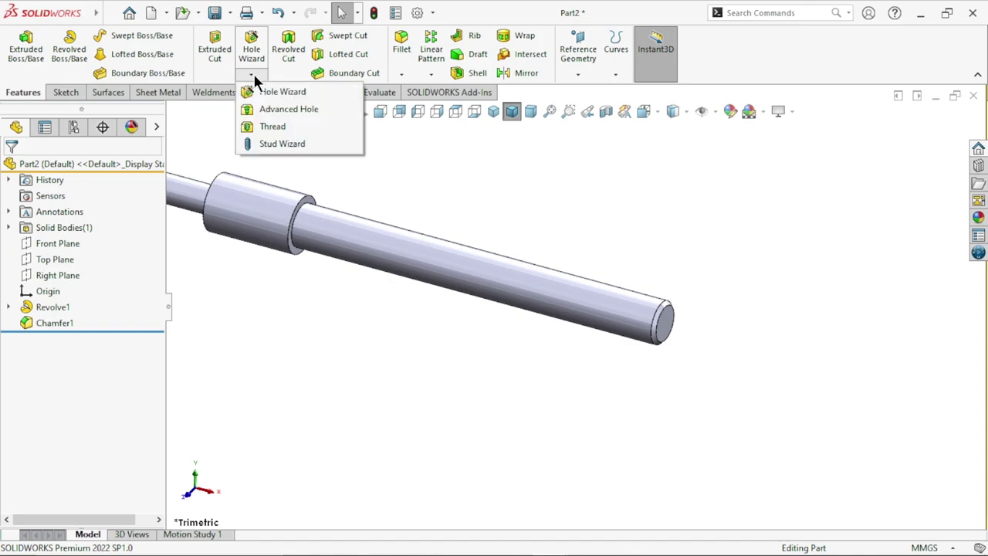
{"action": "left_click", "coordinate": [275, 129]}
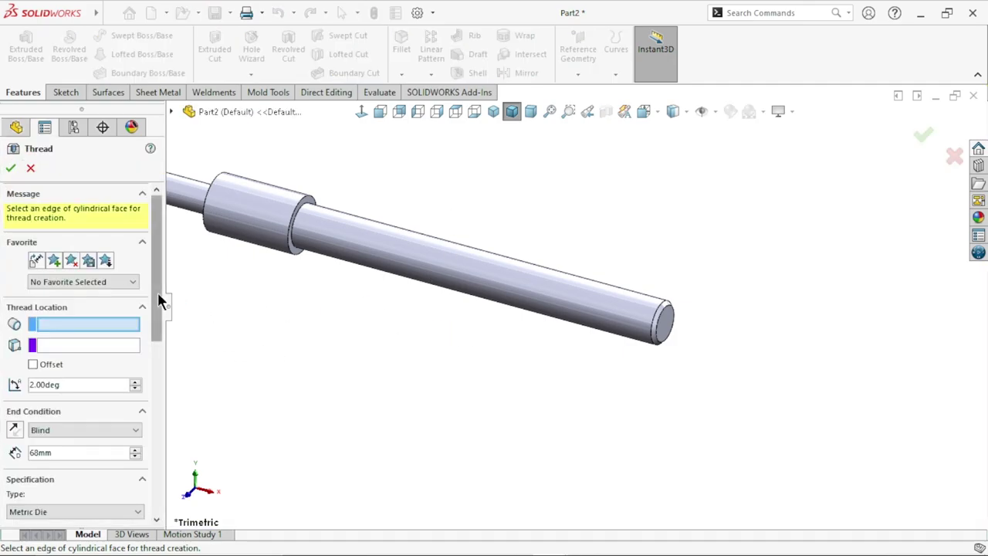
{"action": "left_click_drag", "start_coordinate": [158, 291], "coordinate": [157, 334]}
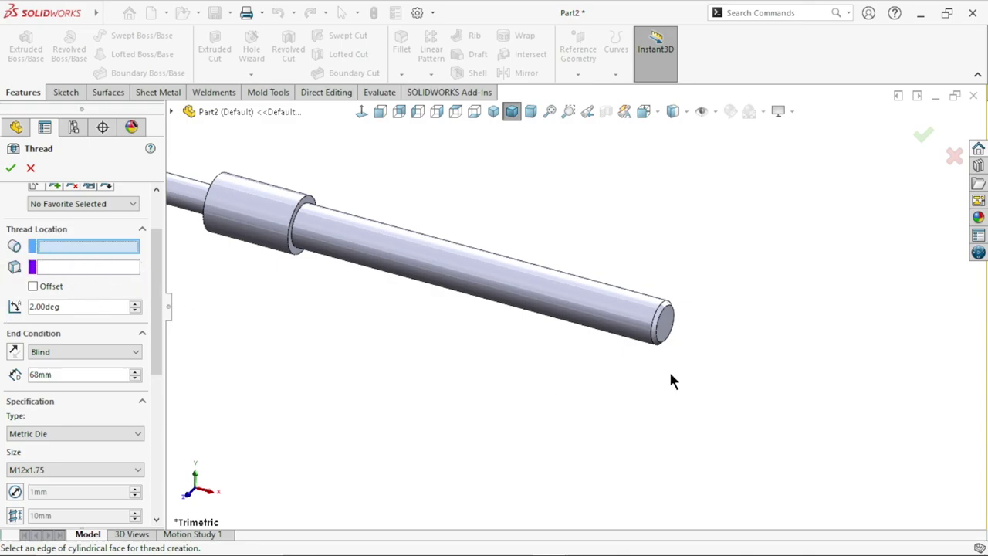
{"action": "scroll", "coordinate": [668, 340], "scroll_direction": "down", "scroll_amount": 2}
{"action": "scroll", "coordinate": [673, 285], "scroll_direction": "down", "scroll_amount": 2}
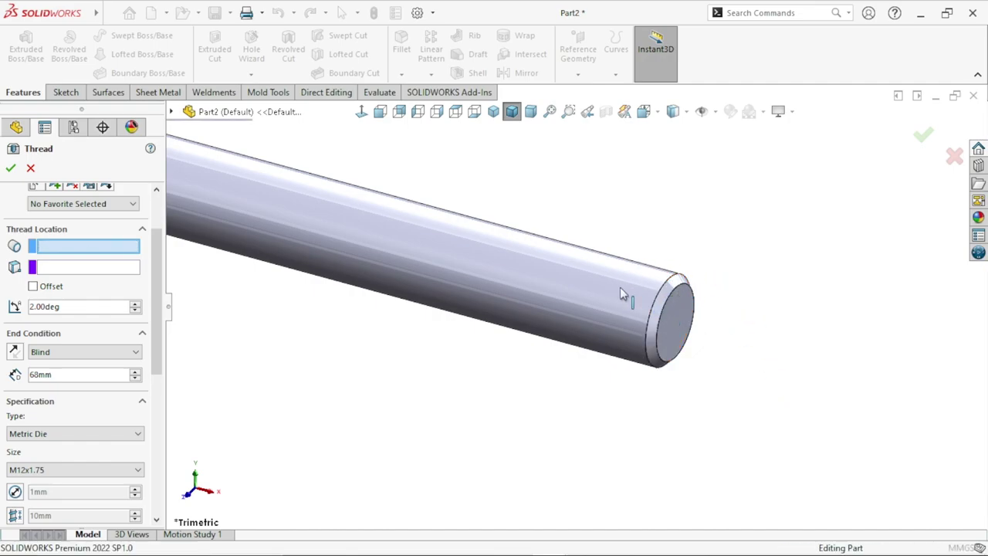
- Start the thread at the shaft's end edge and face, reversed along the shaft, 68 mm Blind
{"action": "left_click", "coordinate": [620, 337]}
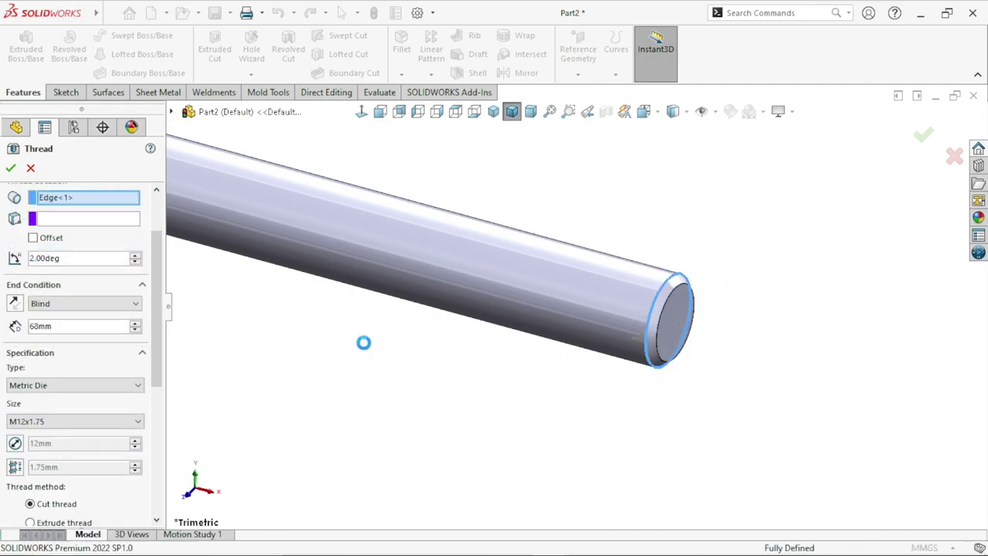
{"action": "left_click", "coordinate": [73, 220]}
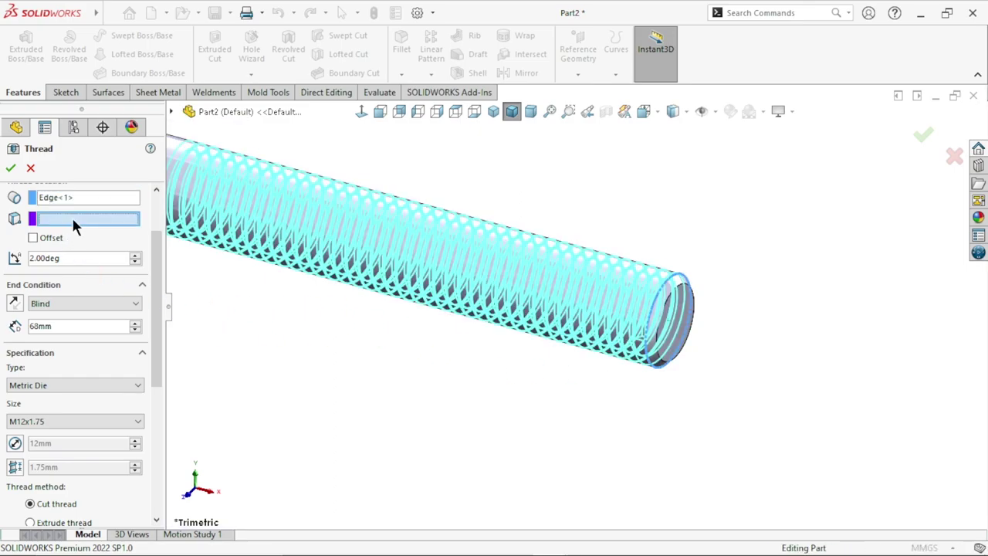
{"action": "left_click", "coordinate": [680, 327]}
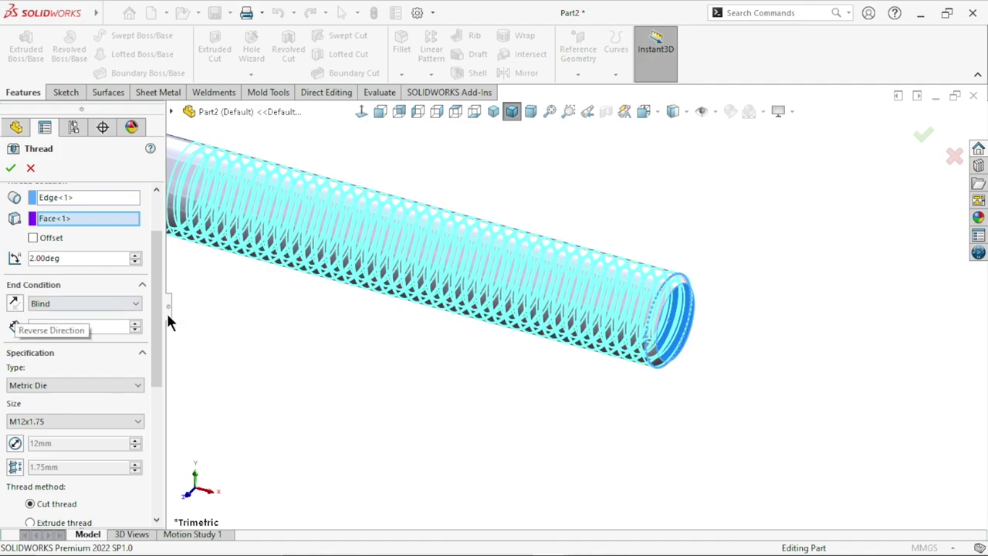
{"action": "left_click_drag", "start_coordinate": [502, 391], "coordinate": [378, 286]}
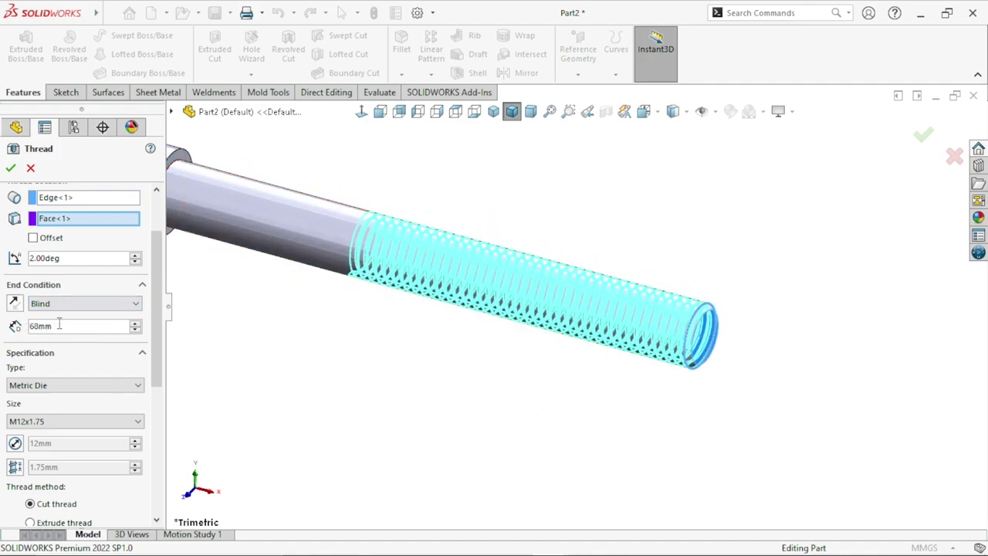
{"action": "left_click_drag", "start_coordinate": [65, 327], "coordinate": [10, 329]}
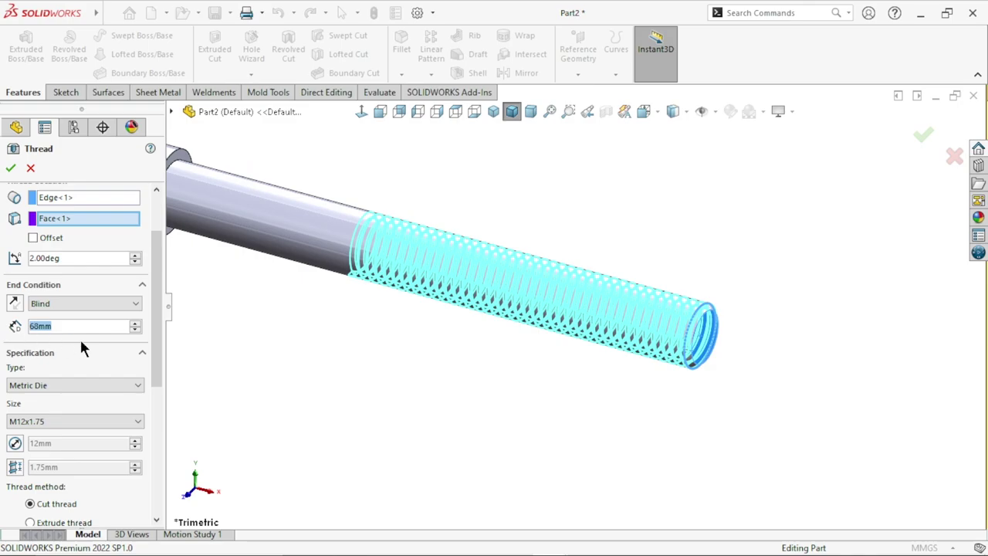
{"action": "type", "text": "68"}
{"action": "key", "text": "Return"}
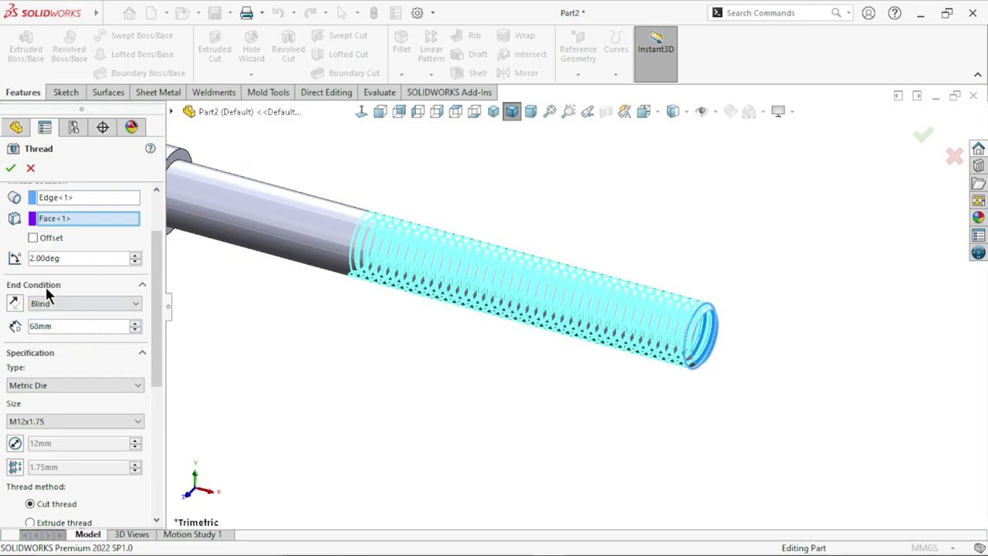
{"action": "left_click_drag", "start_coordinate": [156, 322], "coordinate": [149, 392]}
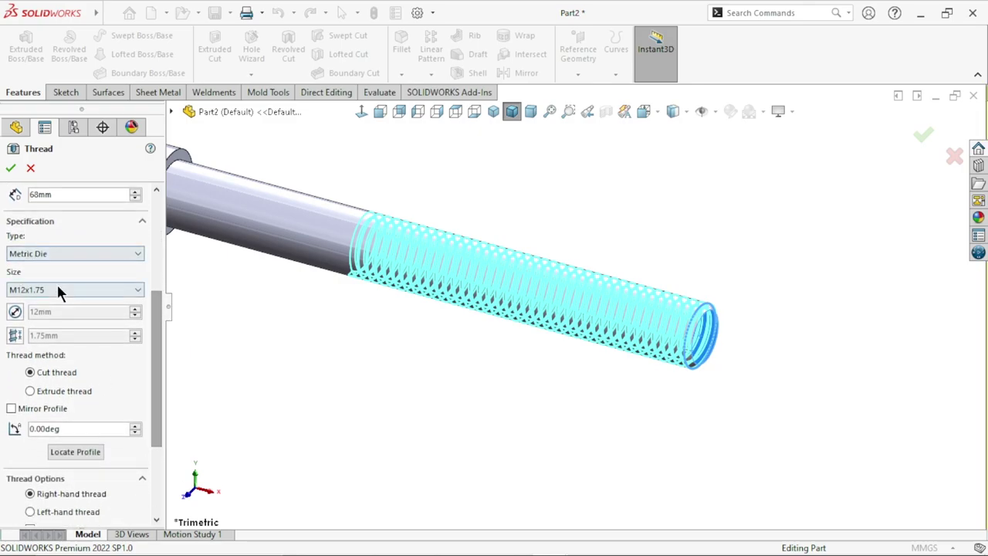
- Keep the thread type Metric Die and size M12x1.75
{"action": "left_click", "coordinate": [134, 257]}
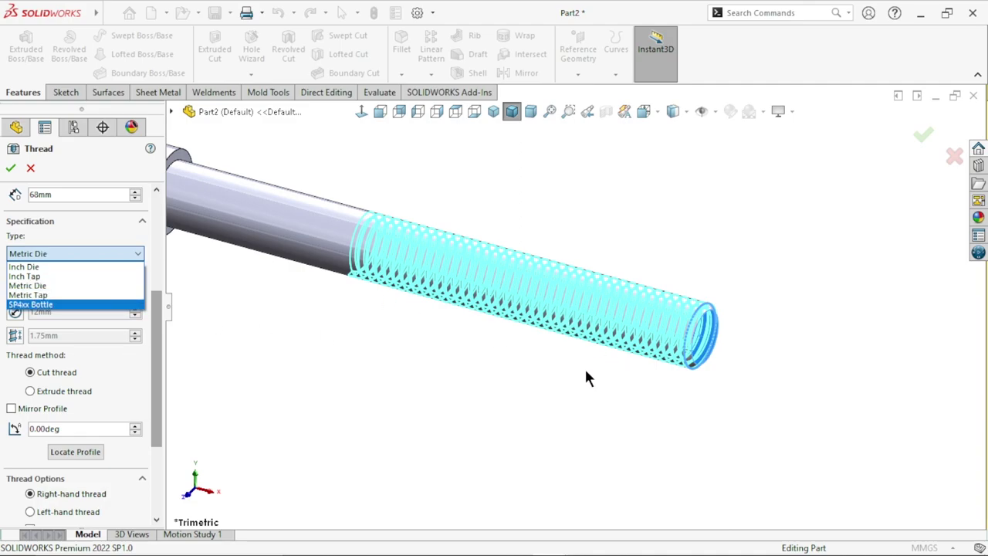
{"action": "left_click", "coordinate": [48, 286]}
{"action": "left_click", "coordinate": [97, 288]}
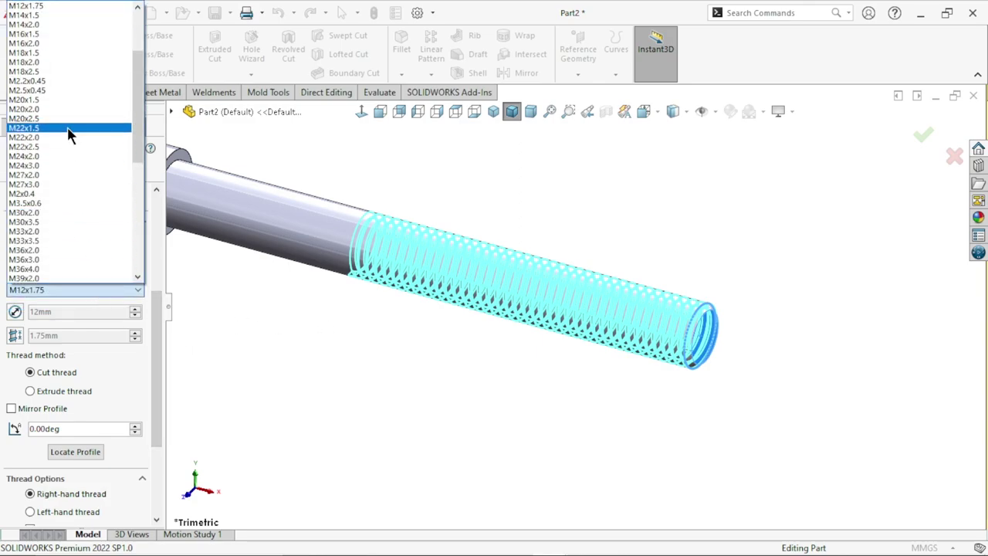
{"action": "left_click", "coordinate": [37, 7]}
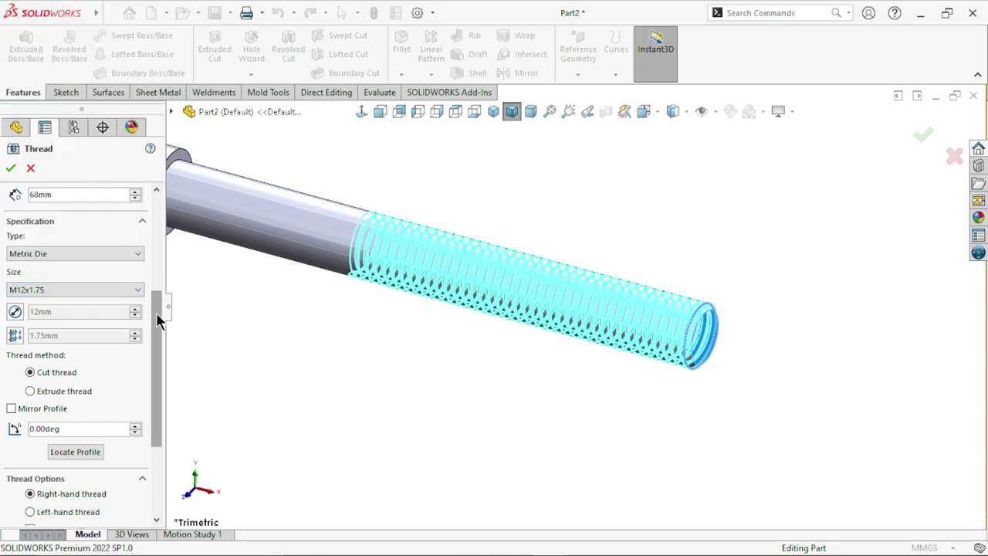
{"action": "mouse_move", "coordinate": [155, 312]}
{"action": "left_mouse_down"}
{"action": "mouse_move", "coordinate": [155, 361]}
{"action": "mouse_move", "coordinate": [158, 198]}
{"action": "left_mouse_up"}
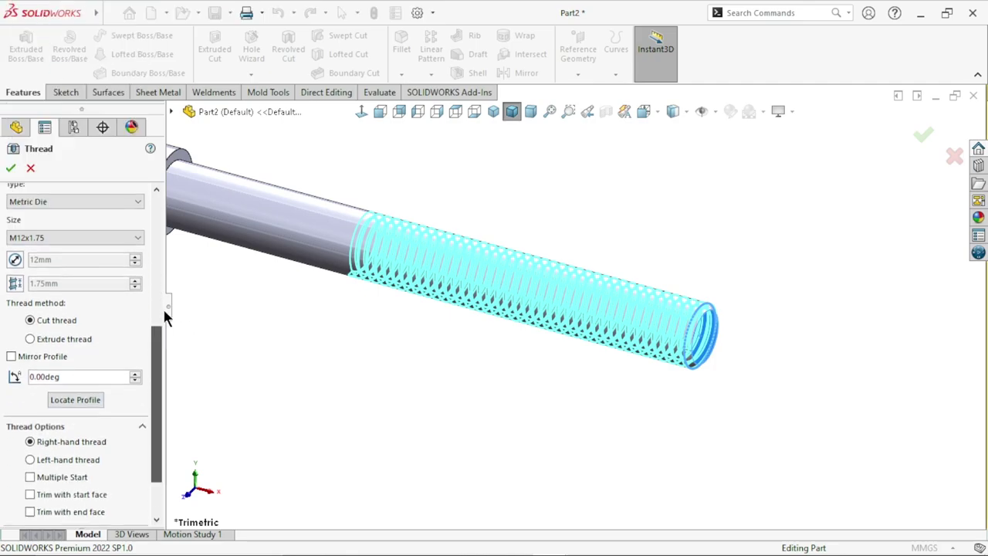
- Offset the thread 3 mm past the end face with thread length maintained, and accept Thread1
{"action": "left_click", "coordinate": [32, 317]}
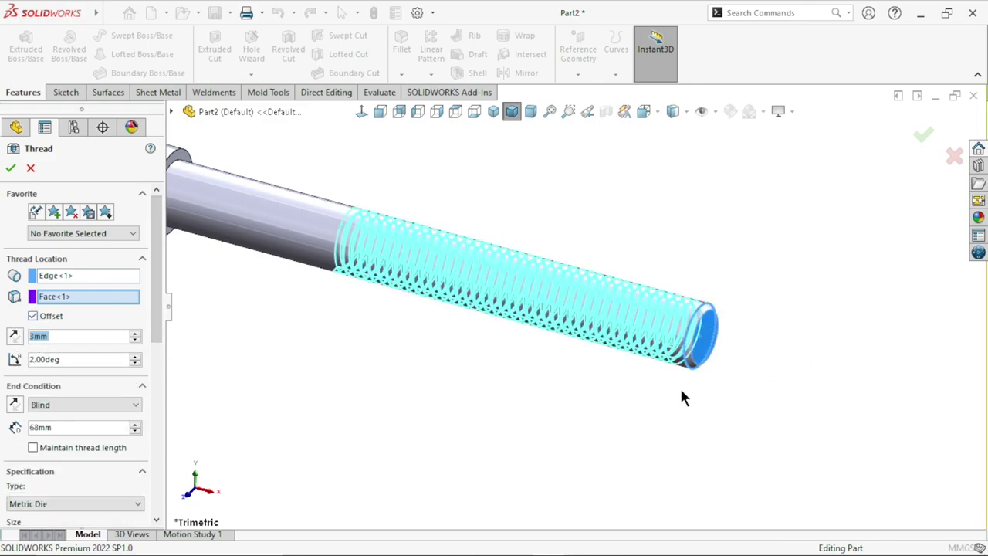
{"action": "middle_click_drag", "start_coordinate": [682, 392], "coordinate": [700, 369]}
{"action": "scroll", "coordinate": [744, 321], "scroll_direction": "down", "scroll_amount": 2}
{"action": "scroll", "coordinate": [744, 321], "scroll_direction": "down", "scroll_amount": 2}
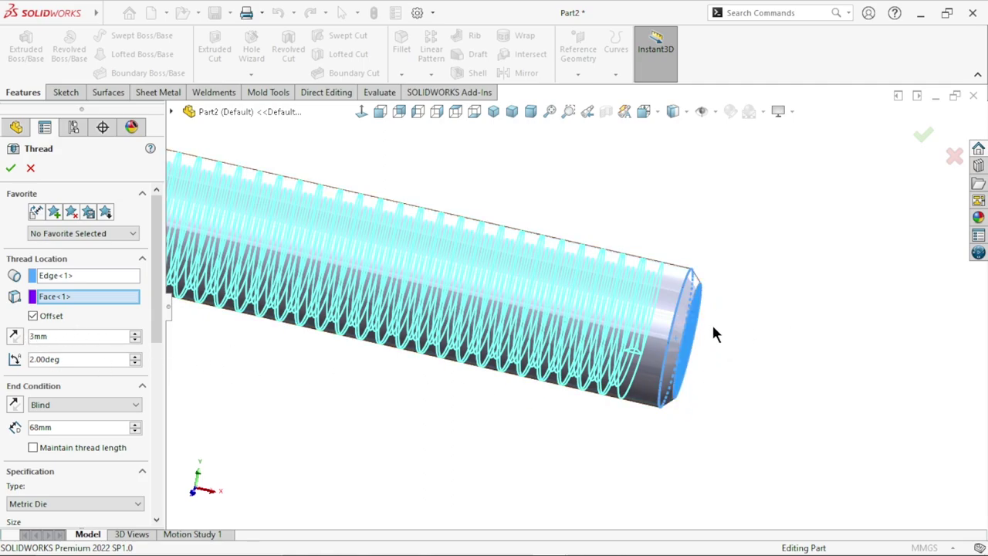
{"action": "left_click", "coordinate": [14, 336]}
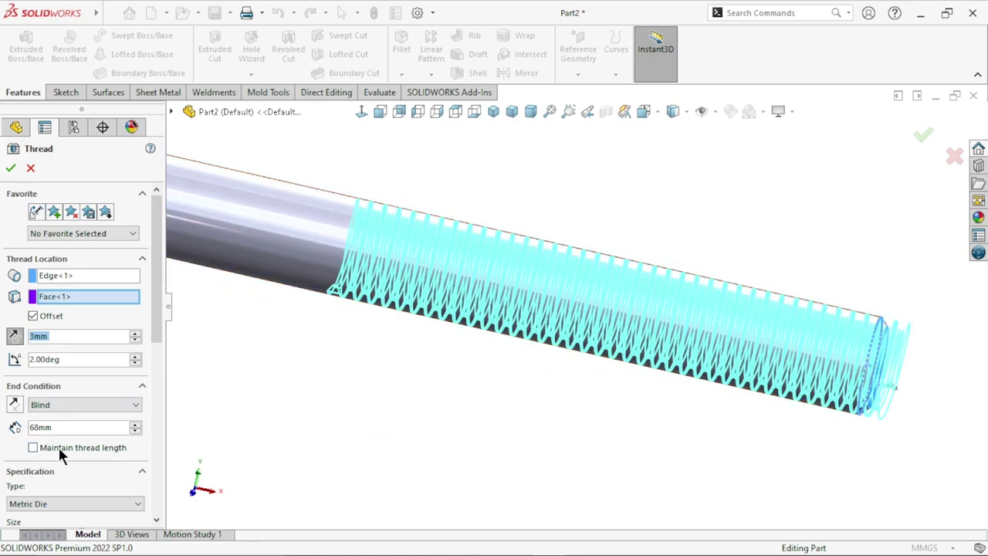
{"action": "left_click", "coordinate": [35, 449]}
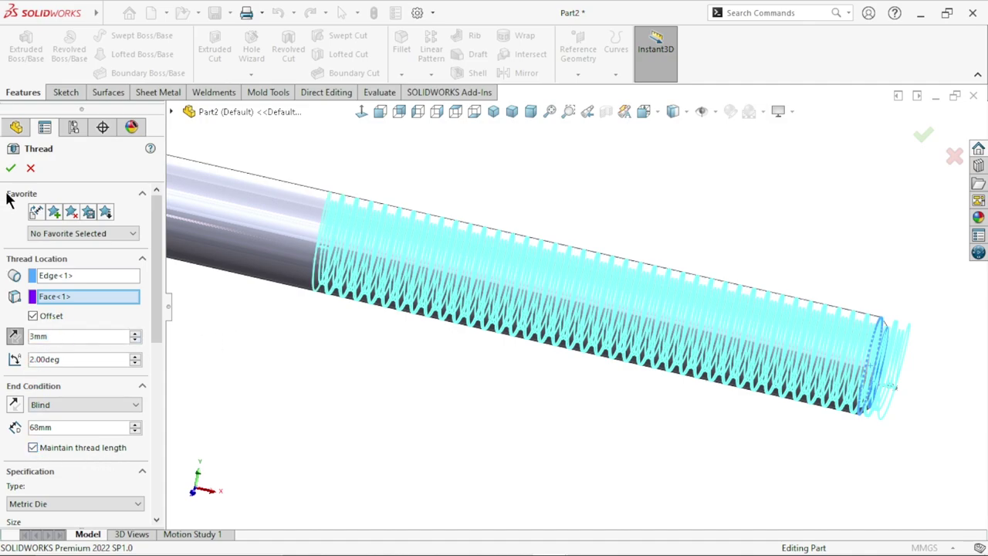
{"action": "left_click", "coordinate": [11, 168]}
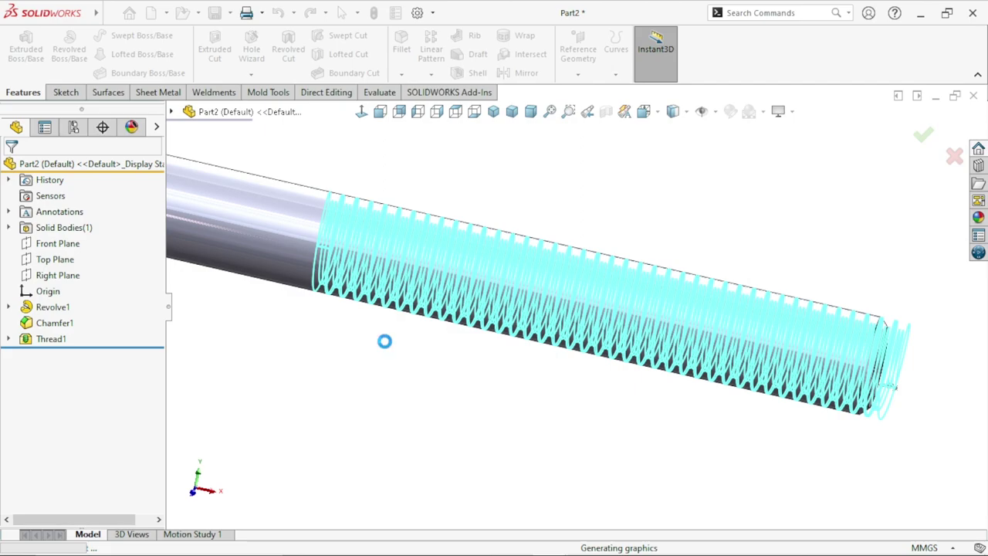
{"action": "key", "text": "Return"}
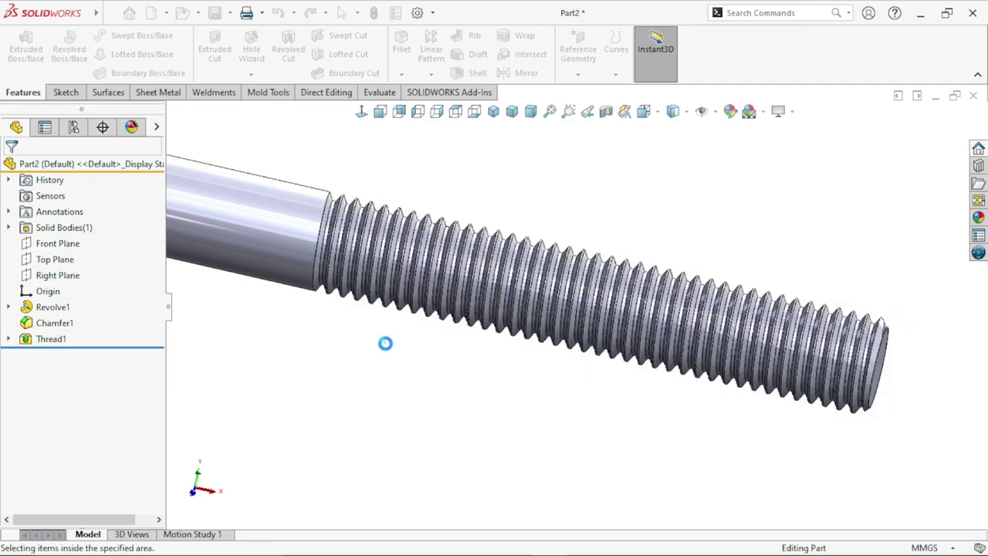
{"action": "scroll", "coordinate": [463, 378], "scroll_direction": "up", "scroll_amount": 3}
- Add a 0.5 mm × 45° chamfer on the collar's cylindrical face, creating Chamfer2
{"action": "scroll", "coordinate": [432, 362], "scroll_direction": "up", "scroll_amount": 3}
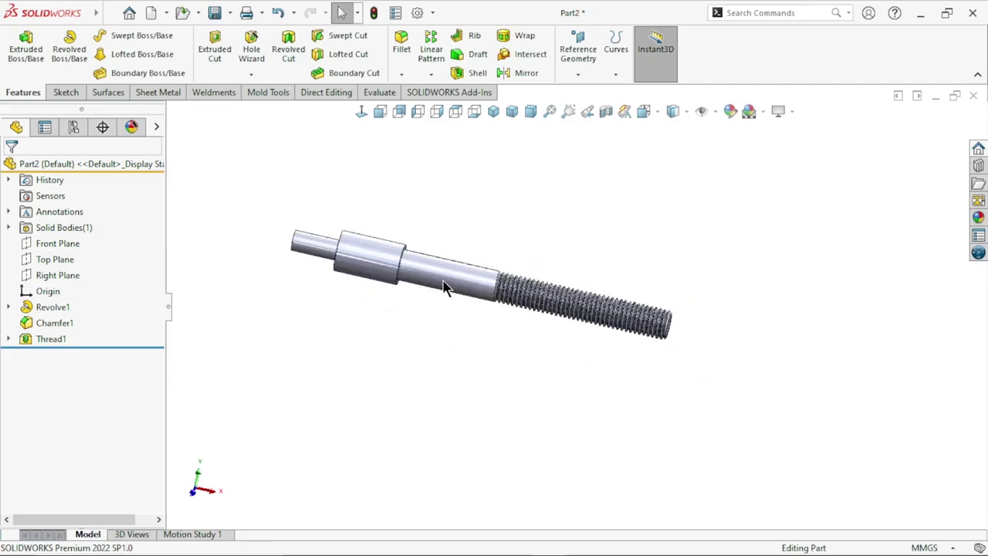
{"action": "scroll", "coordinate": [429, 301], "scroll_direction": "down", "scroll_amount": 3}
{"action": "scroll", "coordinate": [429, 325], "scroll_direction": "down", "scroll_amount": 2}
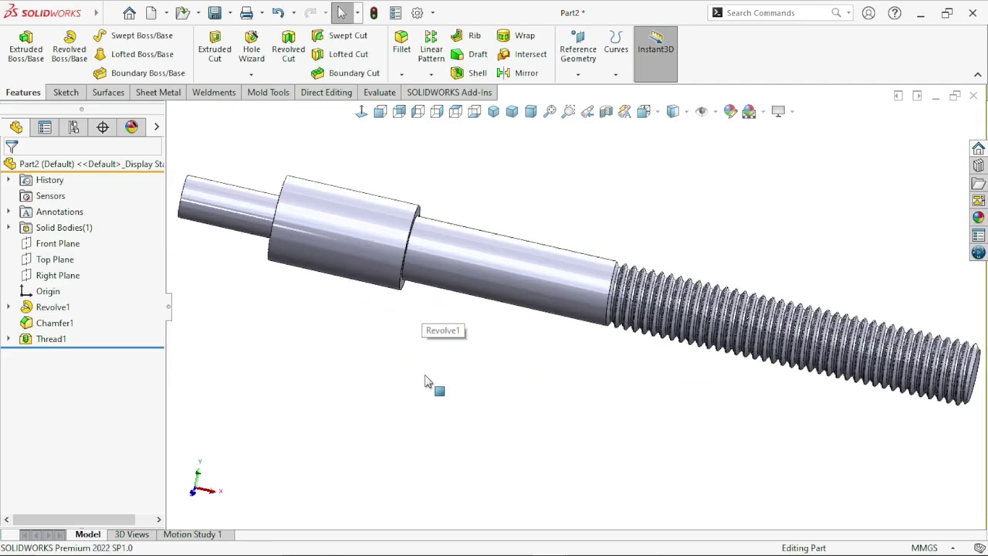
{"action": "left_click", "coordinate": [401, 74]}
{"action": "left_click", "coordinate": [426, 109]}
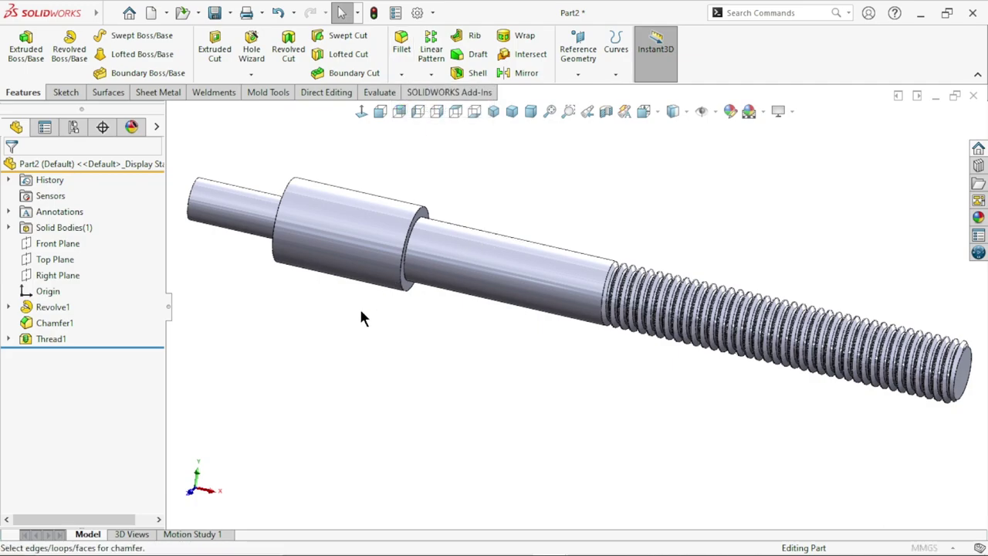
{"action": "left_click", "coordinate": [52, 460]}
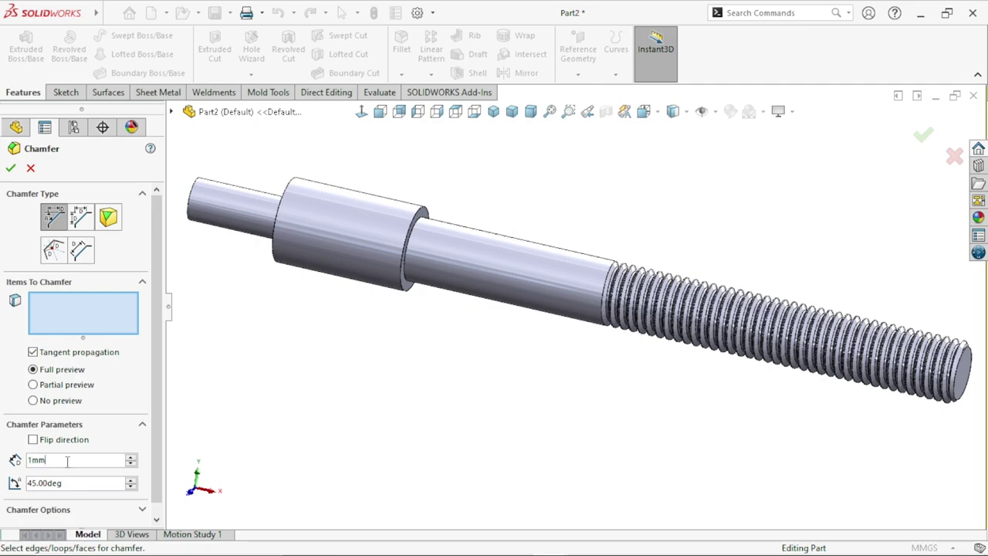
{"action": "type", "text": "0"}
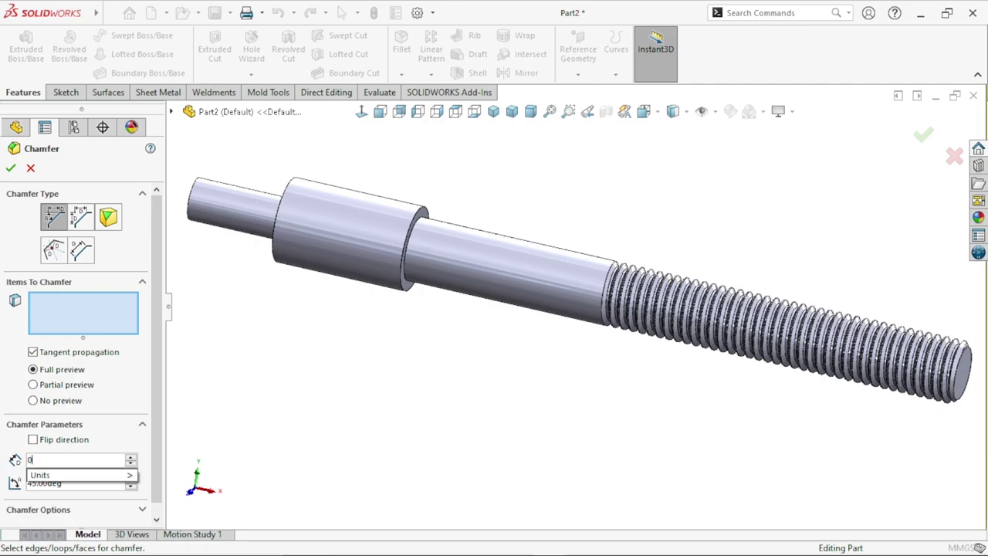
{"action": "type", "text": ".5"}
{"action": "key", "text": "Return"}
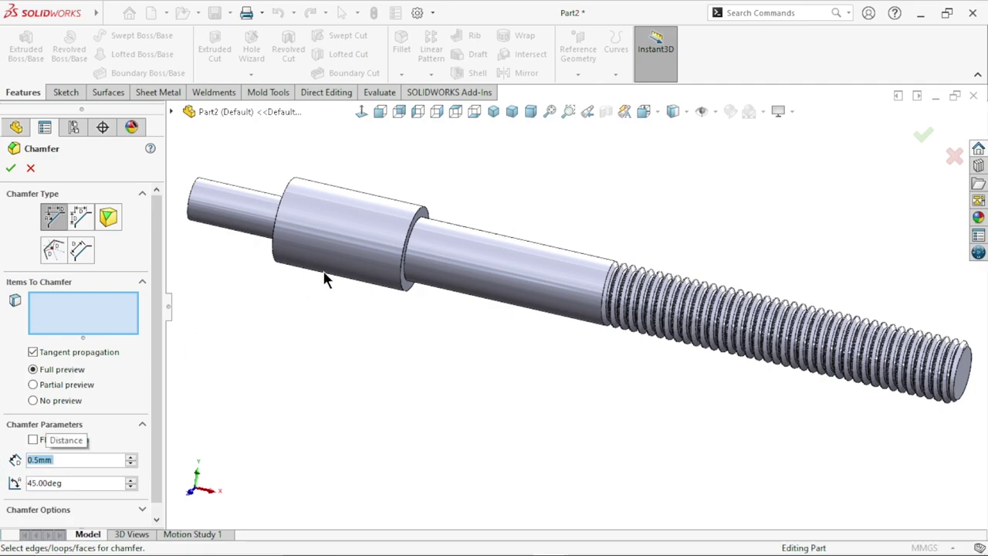
{"action": "left_click", "coordinate": [340, 226]}
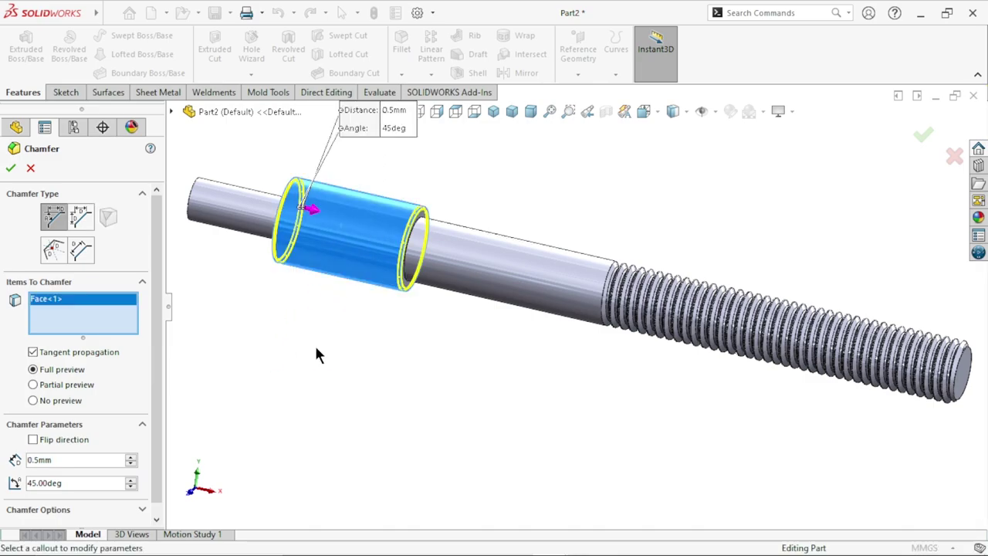
{"action": "left_click", "coordinate": [11, 168]}
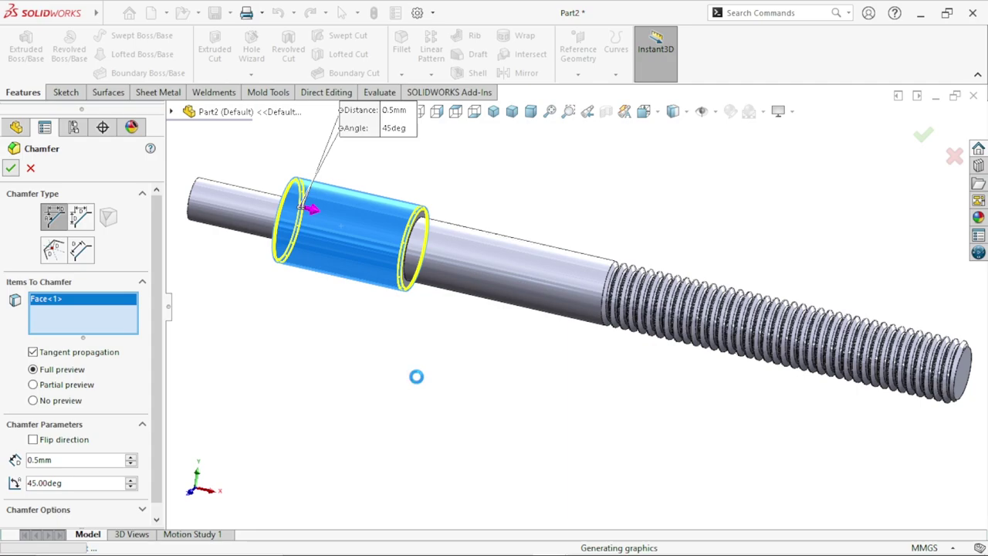
{"action": "key", "text": "Return"}
- Start a sketch on the Front Plane and draw a circle on the shaft axis
{"action": "scroll", "coordinate": [495, 328], "scroll_direction": "up", "scroll_amount": 5}
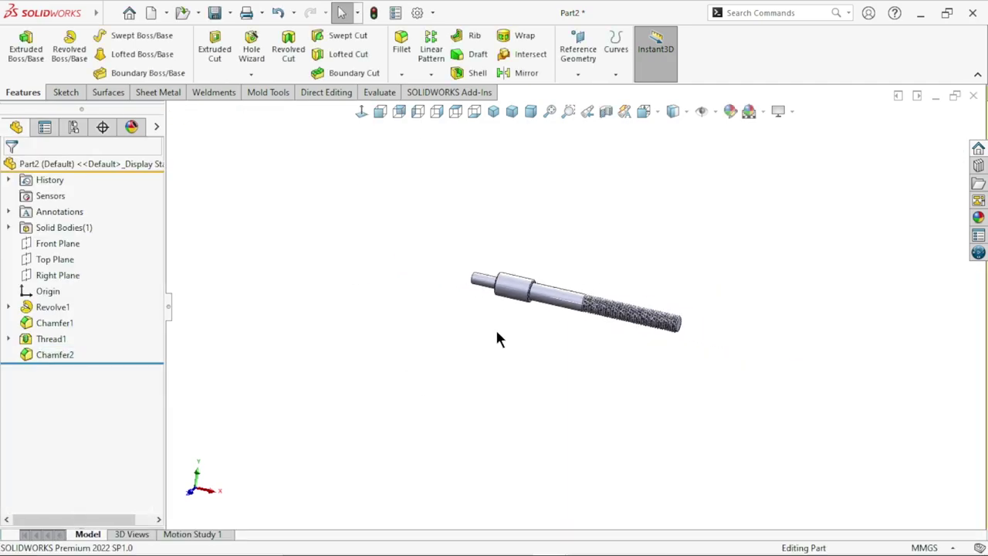
{"action": "scroll", "coordinate": [544, 328], "scroll_direction": "down", "scroll_amount": 3}
{"action": "scroll", "coordinate": [544, 328], "scroll_direction": "down", "scroll_amount": 1}
{"action": "mouse_move", "coordinate": [423, 432]}
{"action": "middle_mouse_down"}
{"action": "mouse_move", "coordinate": [469, 419]}
{"action": "mouse_move", "coordinate": [419, 364]}
{"action": "mouse_move", "coordinate": [379, 406]}
{"action": "middle_mouse_up"}
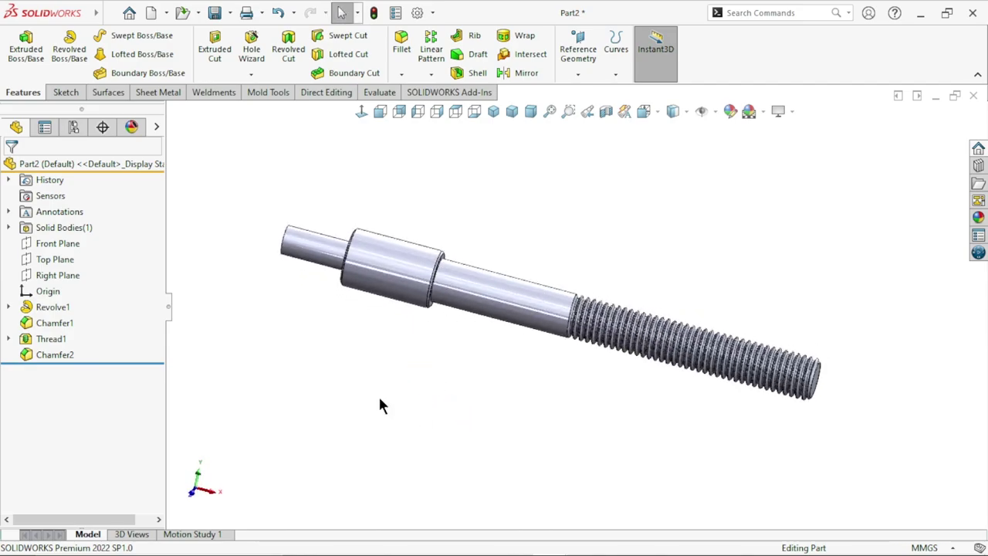
{"action": "left_click", "coordinate": [49, 259]}
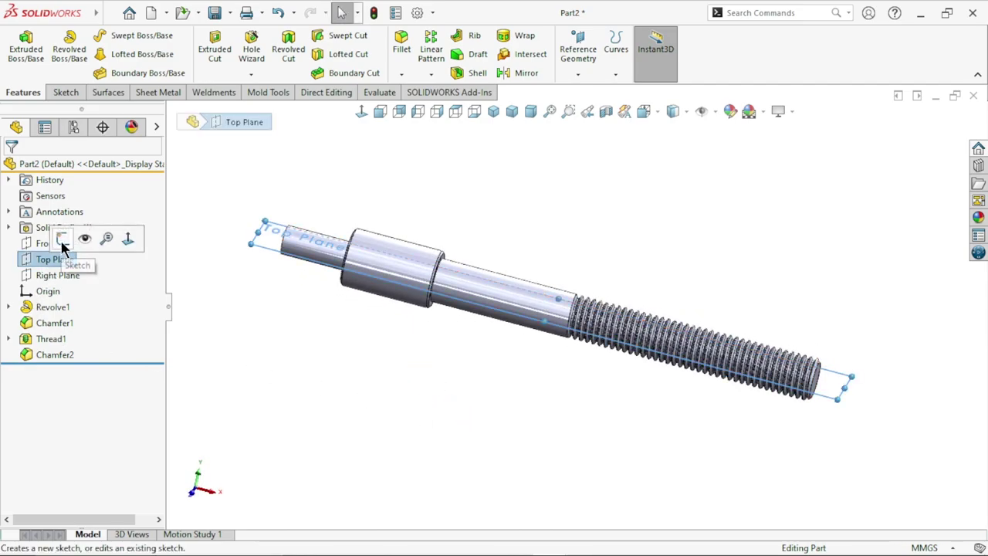
{"action": "left_click", "coordinate": [49, 241]}
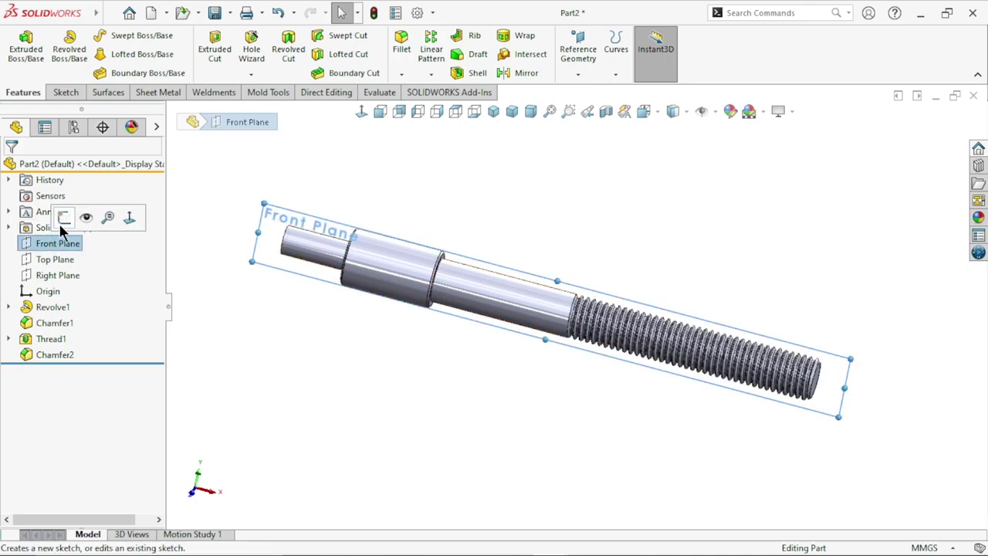
{"action": "left_click", "coordinate": [62, 222]}
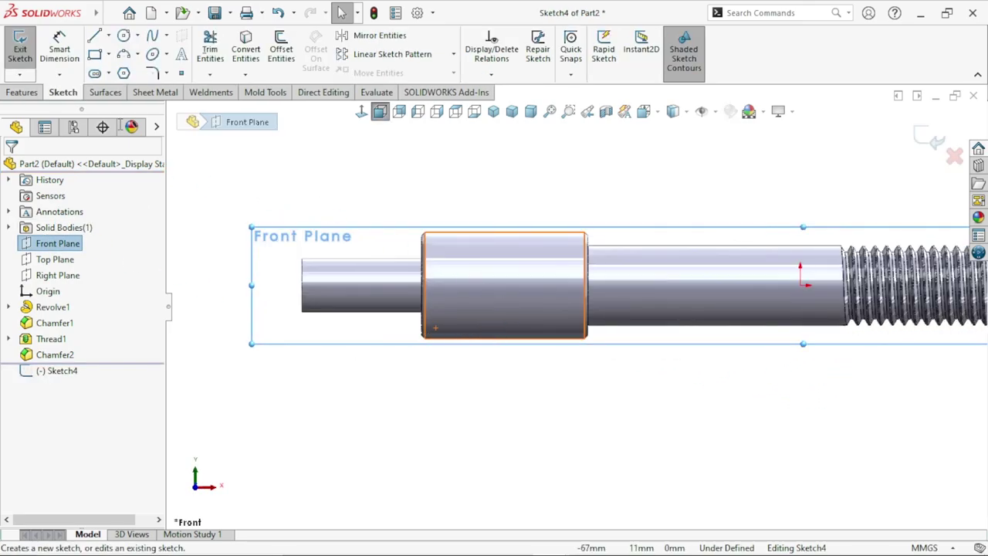
{"action": "left_click", "coordinate": [123, 36]}
{"action": "scroll", "coordinate": [458, 323], "scroll_direction": "down", "scroll_amount": 3}
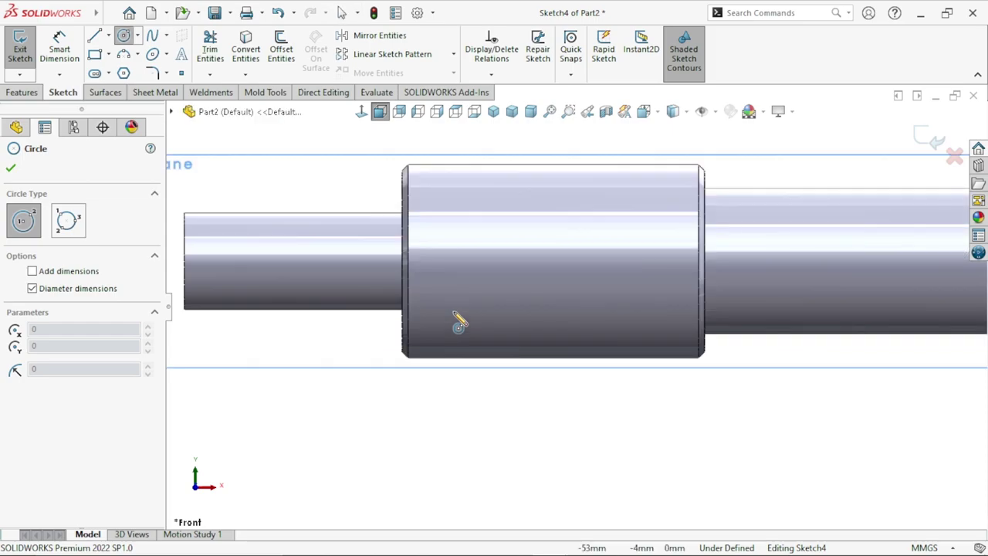
{"action": "left_click", "coordinate": [346, 259]}
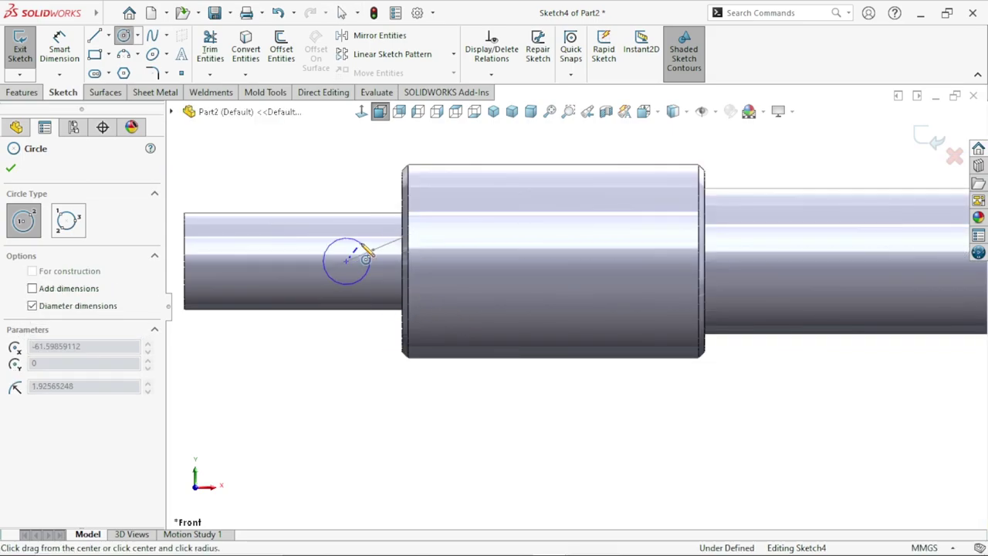
{"action": "left_click", "coordinate": [366, 253]}
- Dimension the circle's diameter to 3 mm, discarding a redundant extra diameter dimension
{"action": "left_click", "coordinate": [62, 43]}
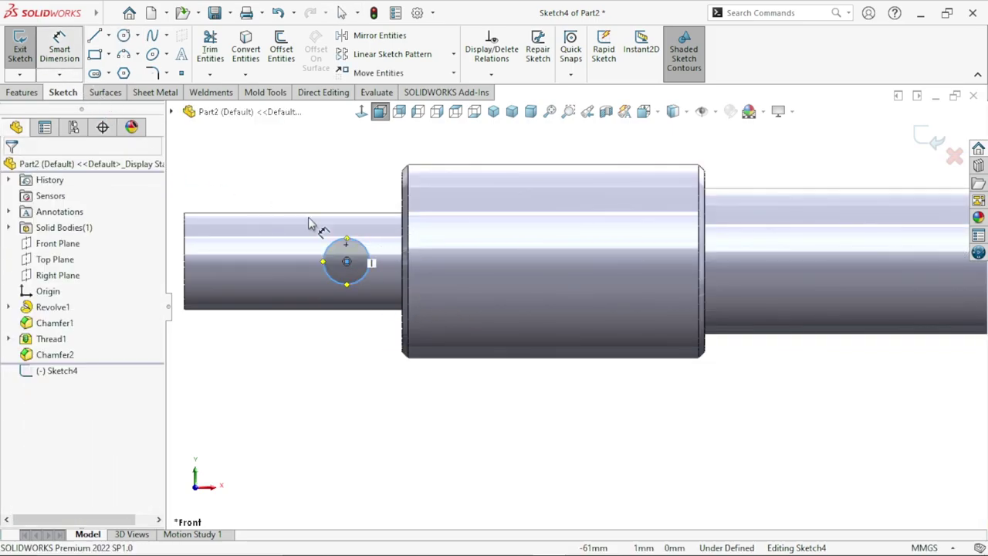
{"action": "left_click", "coordinate": [340, 255]}
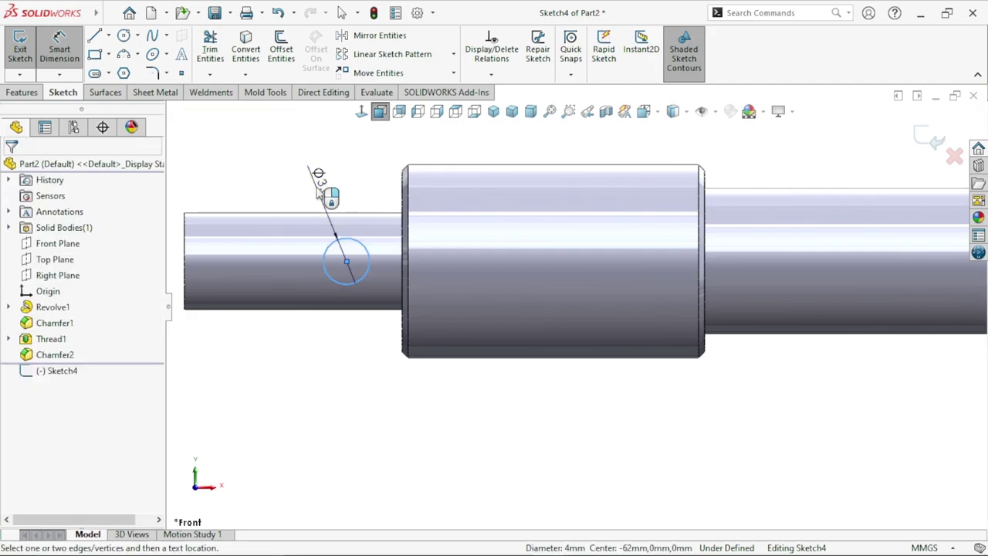
{"action": "left_click", "coordinate": [318, 187]}
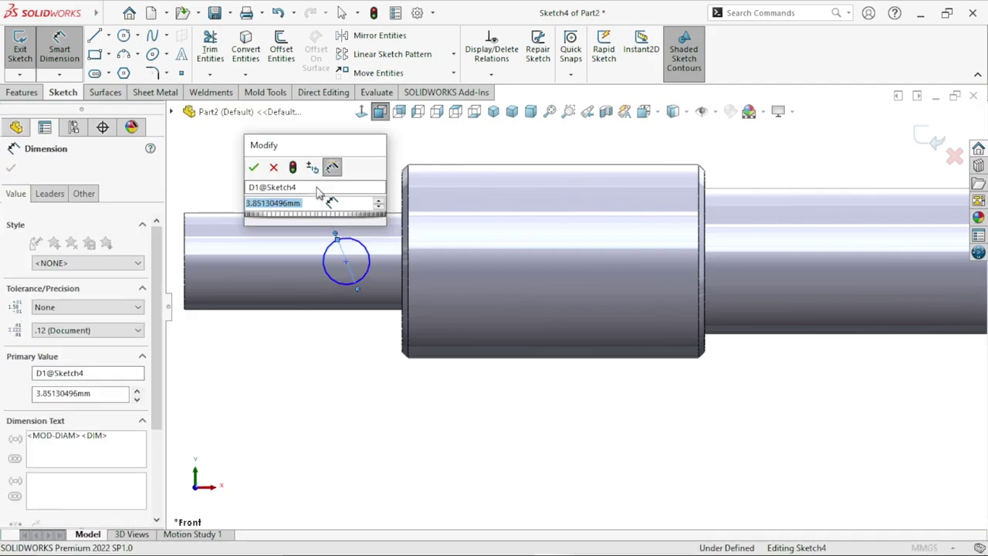
{"action": "key", "text": "Escape"}
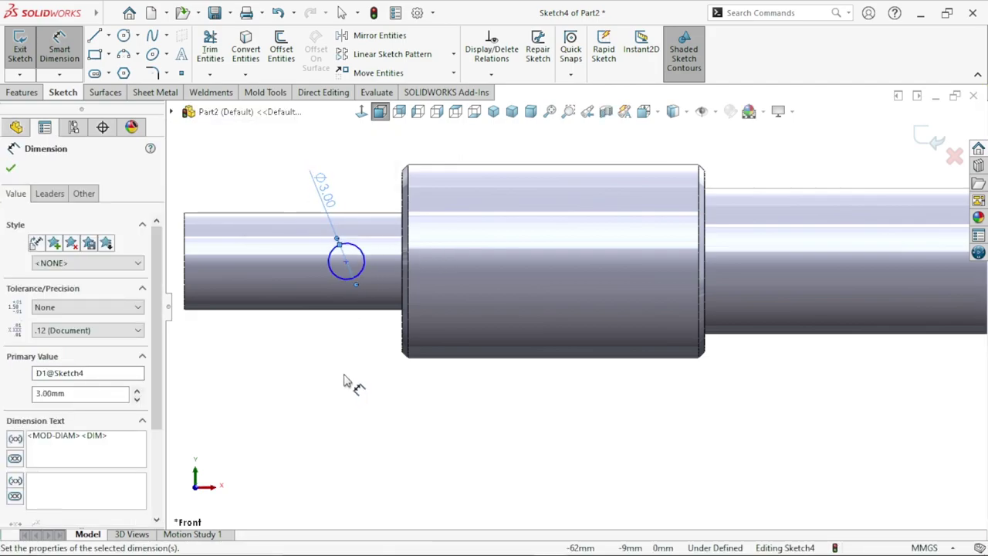
{"action": "left_click", "coordinate": [404, 386]}
{"action": "scroll", "coordinate": [386, 367], "scroll_direction": "down", "scroll_amount": 1}
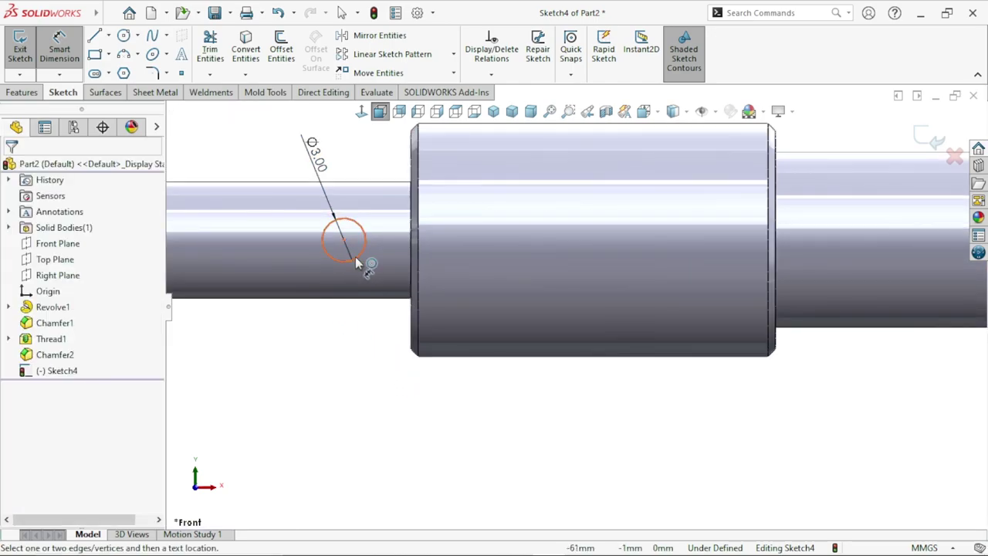
{"action": "left_click", "coordinate": [357, 275]}
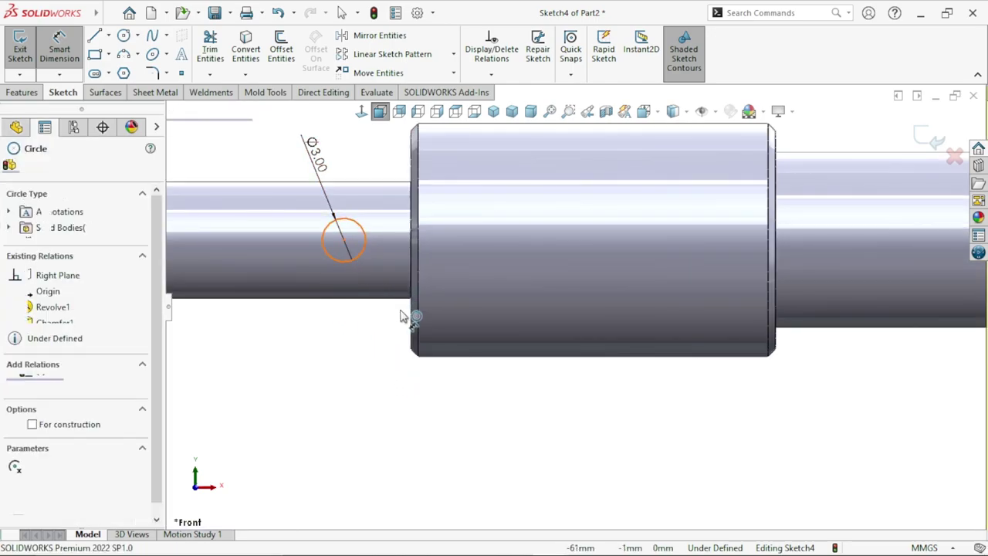
{"action": "left_click", "coordinate": [413, 316]}
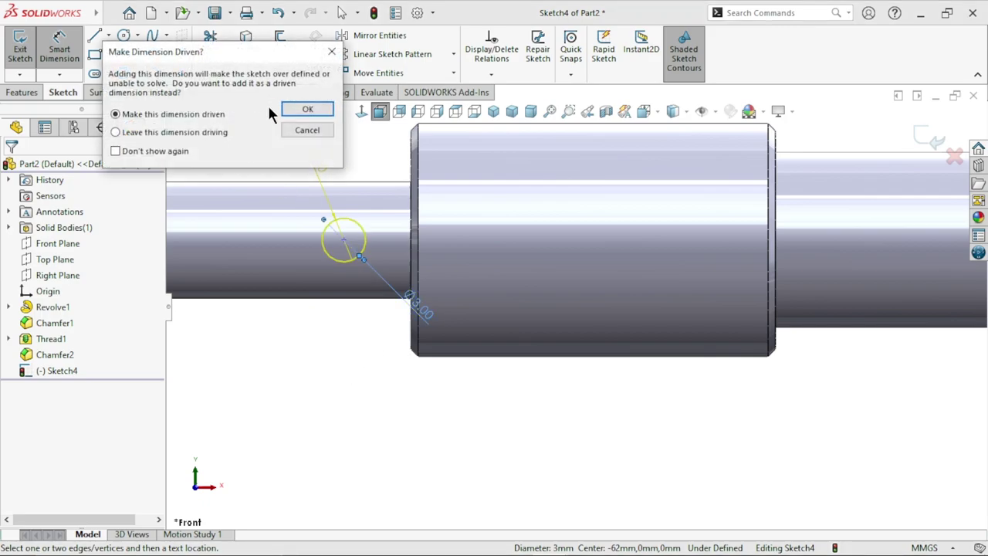
{"action": "left_click", "coordinate": [295, 129]}
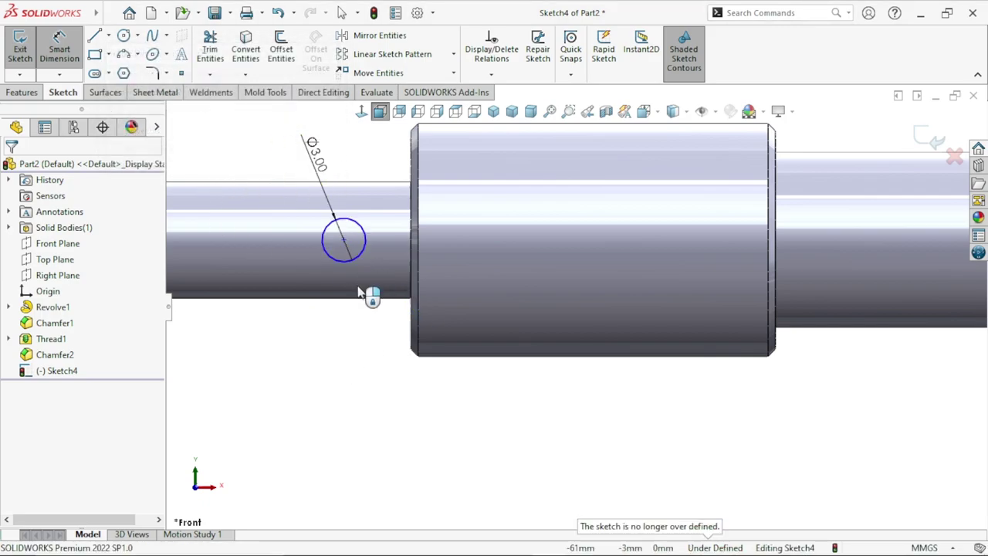
{"action": "key", "text": "ctrl+z"}
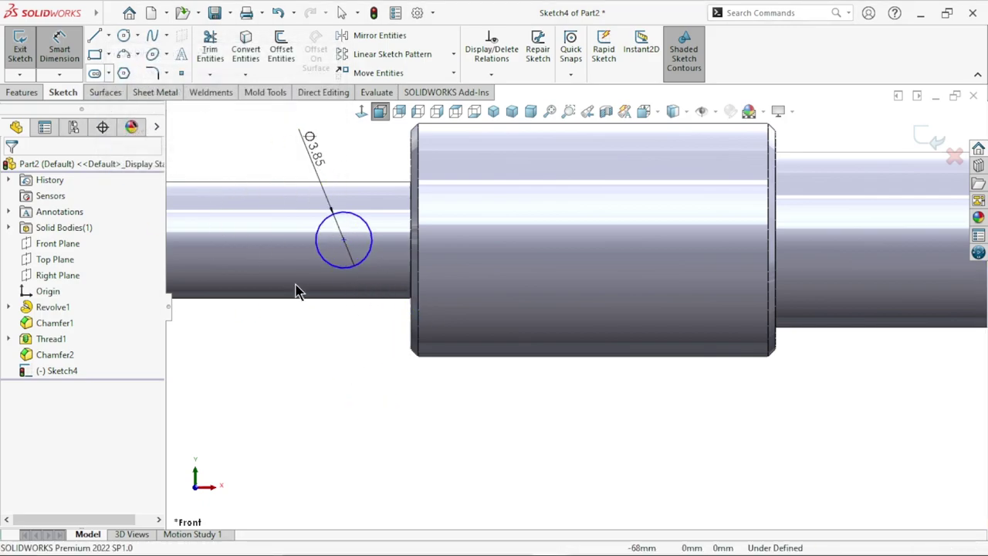
{"action": "double_click", "coordinate": [313, 150]}
{"action": "type", "text": "3"}
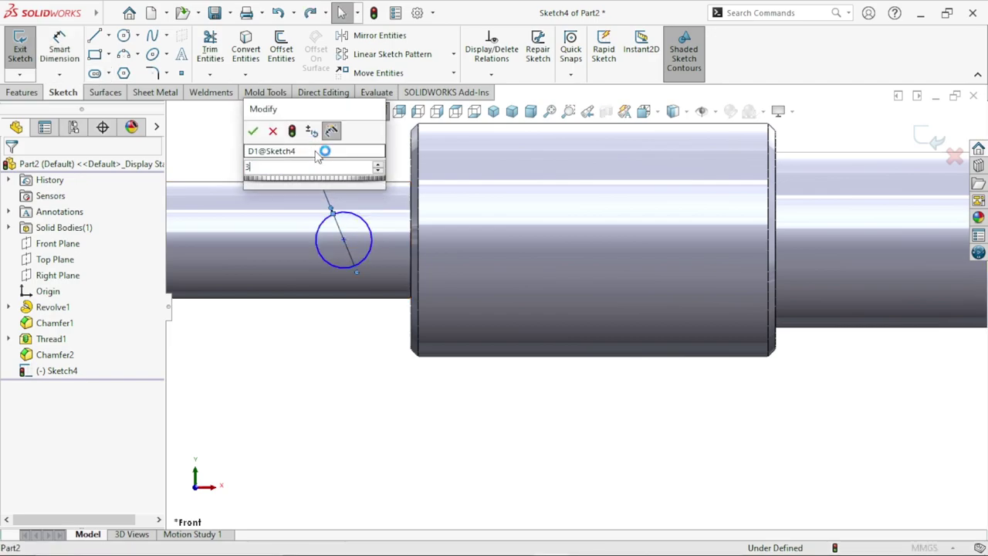
{"action": "key", "text": "Return"}
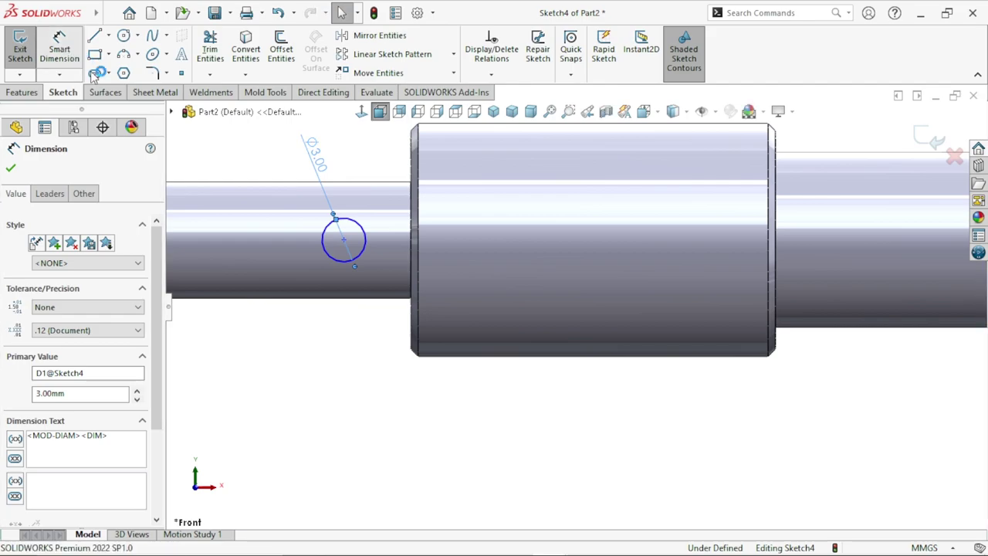
{"action": "left_click", "coordinate": [60, 49]}
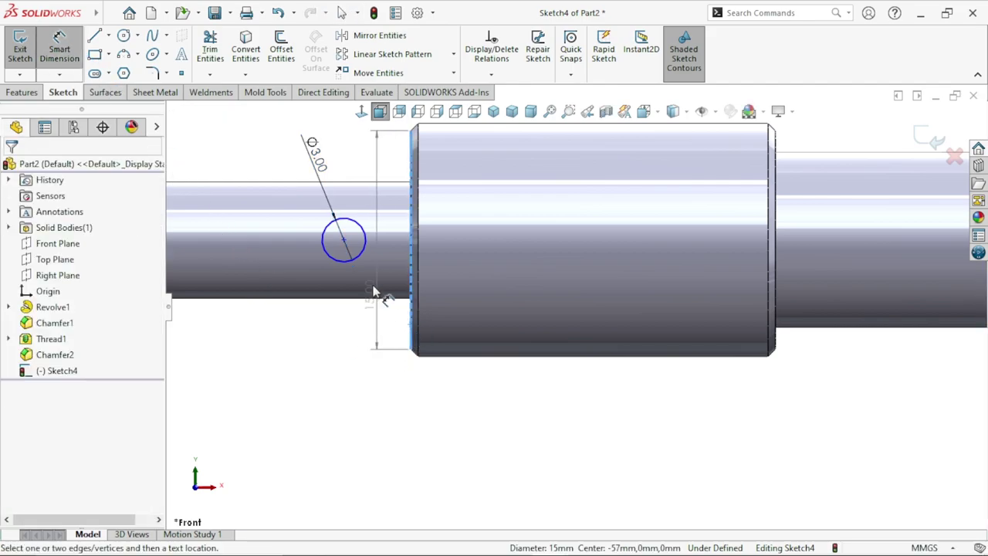
- Dimension the hole circle's centre 5.25 mm from the collar's left face
{"action": "left_click", "coordinate": [358, 257]}
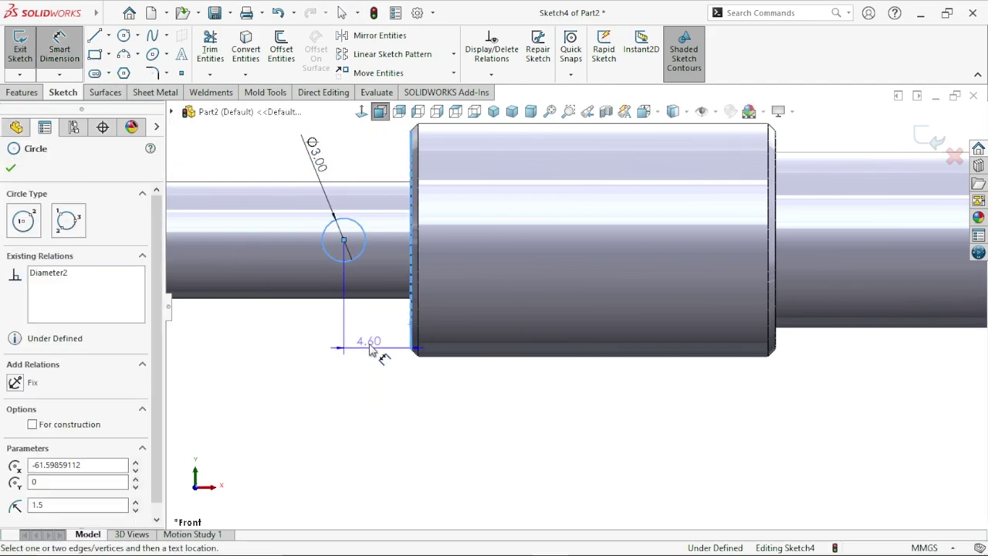
{"action": "left_click", "coordinate": [292, 342]}
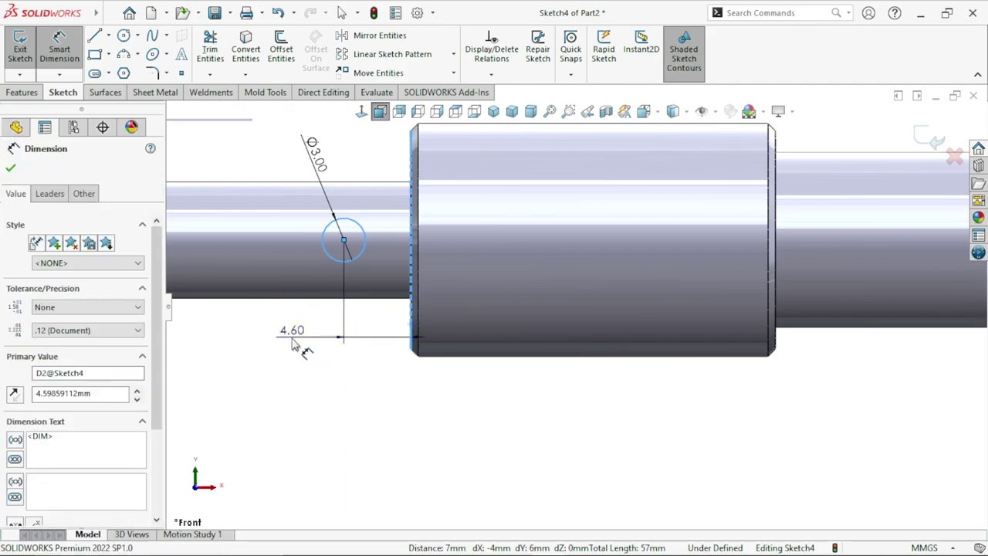
{"action": "type", "text": "5.25"}
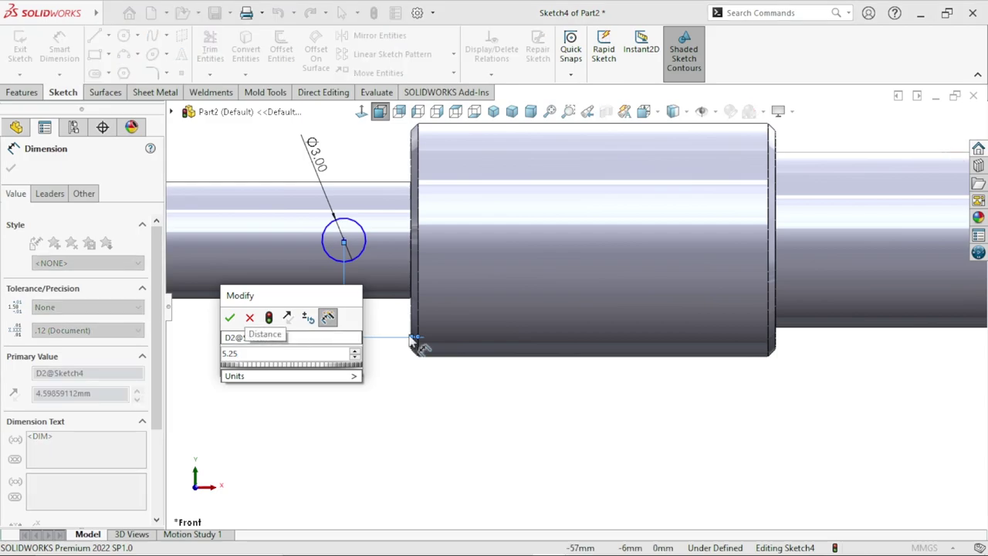
{"action": "left_click", "coordinate": [231, 317]}
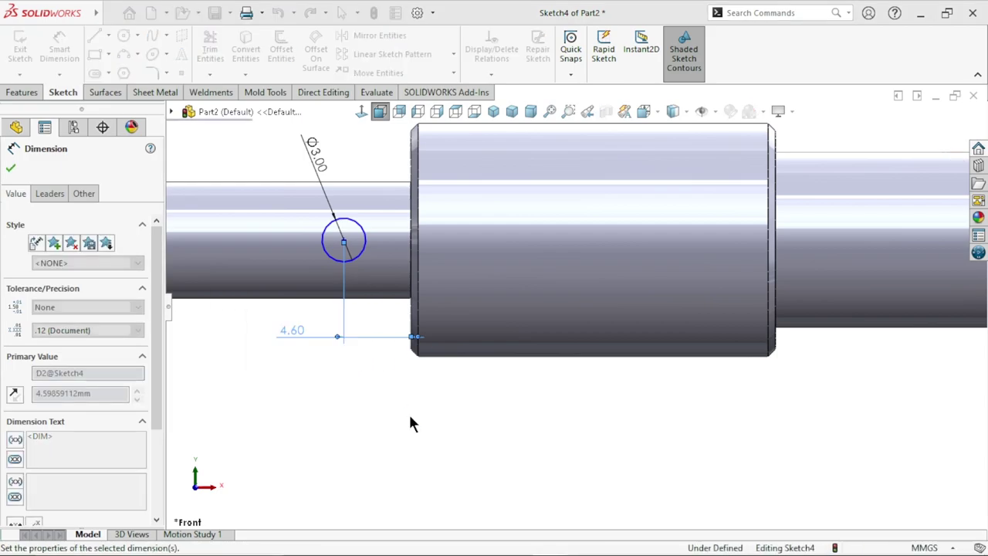
{"action": "scroll", "coordinate": [405, 416], "scroll_direction": "up", "scroll_amount": 3}
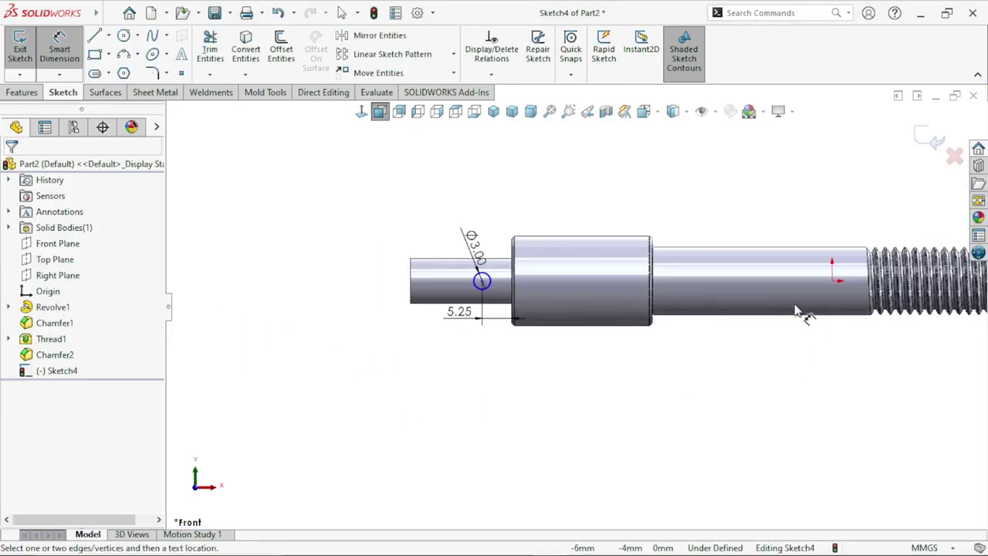
{"action": "scroll", "coordinate": [804, 314], "scroll_direction": "down", "scroll_amount": 2}
{"action": "key", "text": "Escape"}
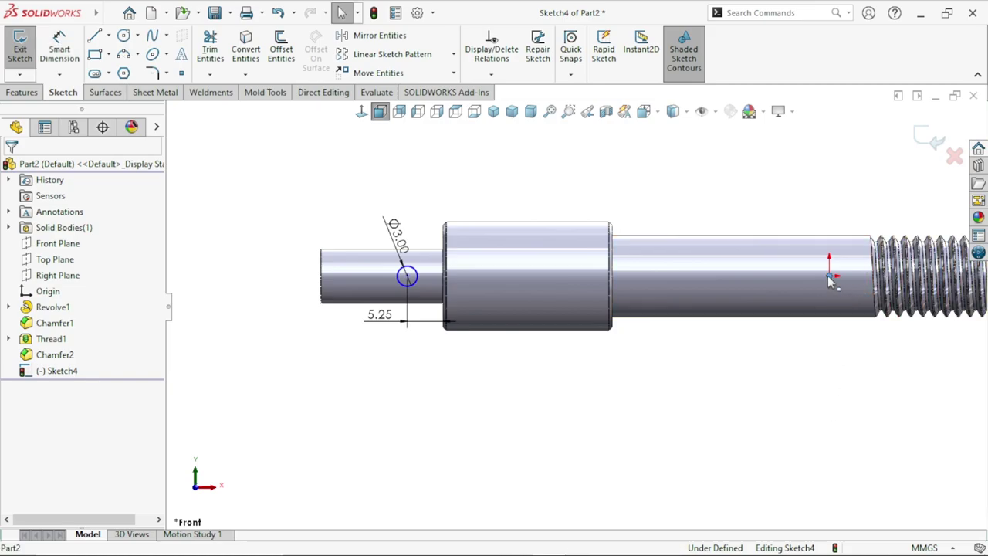
- Add a Horizontal relation between the origin and circle centre, fully defining Sketch4
{"action": "left_click", "coordinate": [829, 276]}
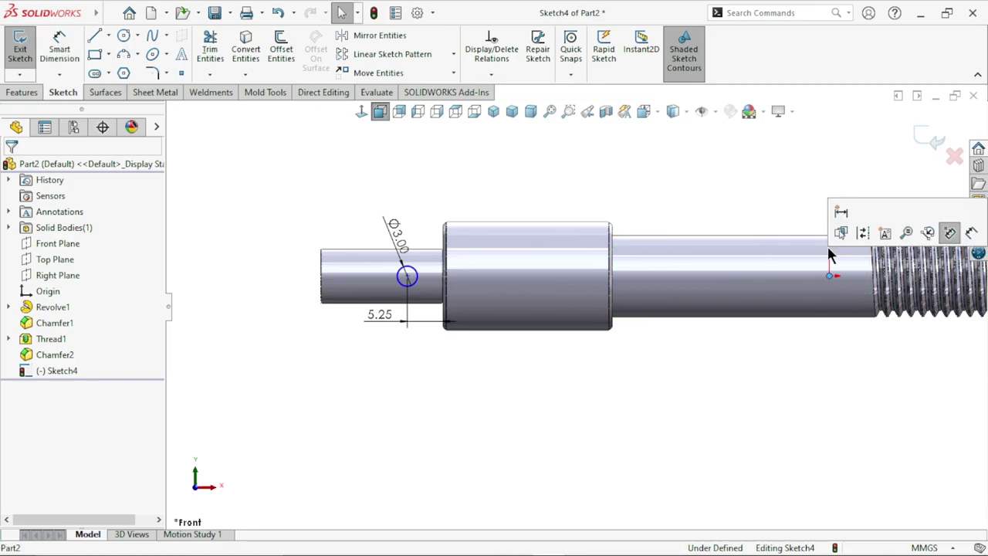
{"action": "left_click", "coordinate": [407, 276]}
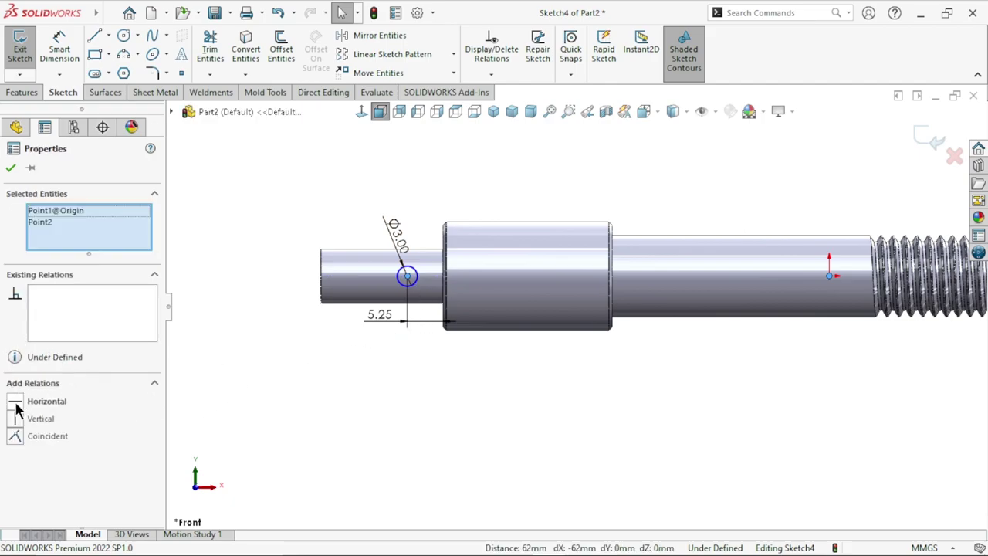
{"action": "left_click", "coordinate": [15, 403]}
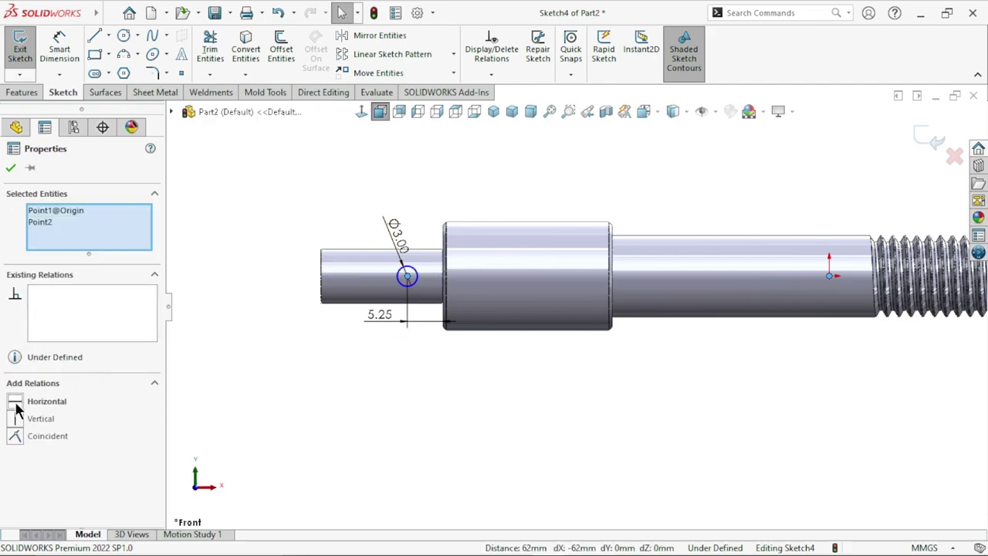
{"action": "left_click", "coordinate": [275, 429]}
{"action": "scroll", "coordinate": [502, 291], "scroll_direction": "down", "scroll_amount": 2}
{"action": "scroll", "coordinate": [594, 304], "scroll_direction": "up", "scroll_amount": 3}
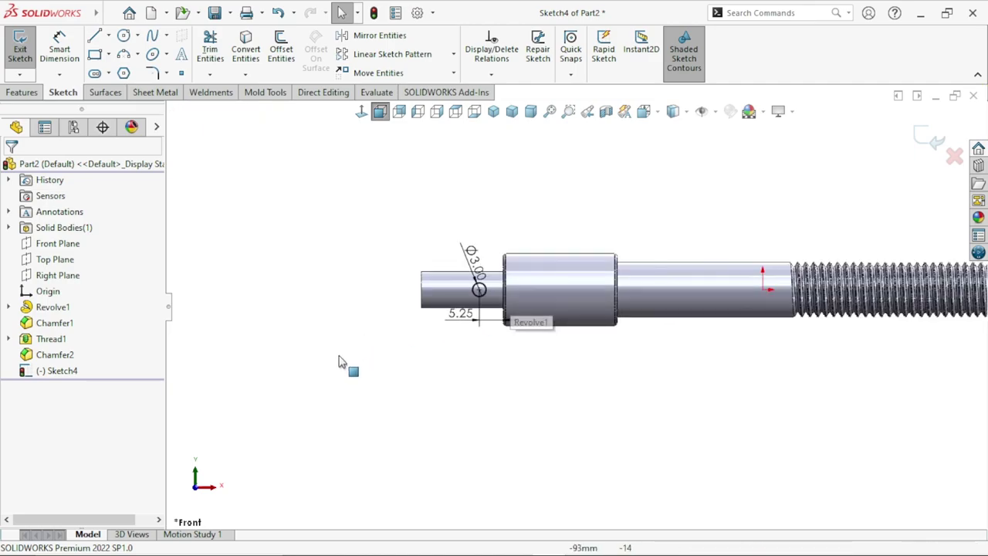
{"action": "scroll", "coordinate": [688, 295], "scroll_direction": "down", "scroll_amount": 2}
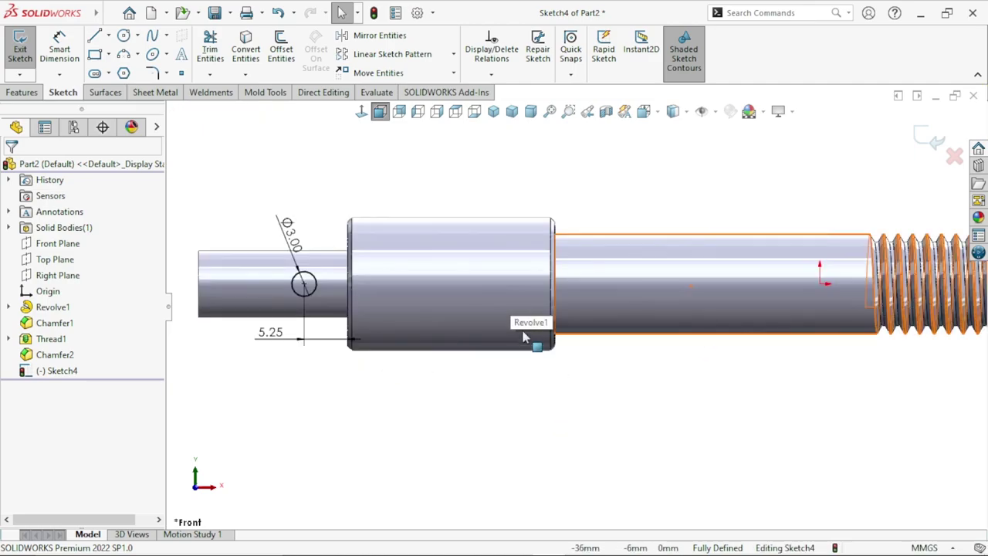
- Extrude-cut the Ø3 mm circle Through All – Both, then view the shaft isometrically
{"action": "left_click", "coordinate": [25, 94]}
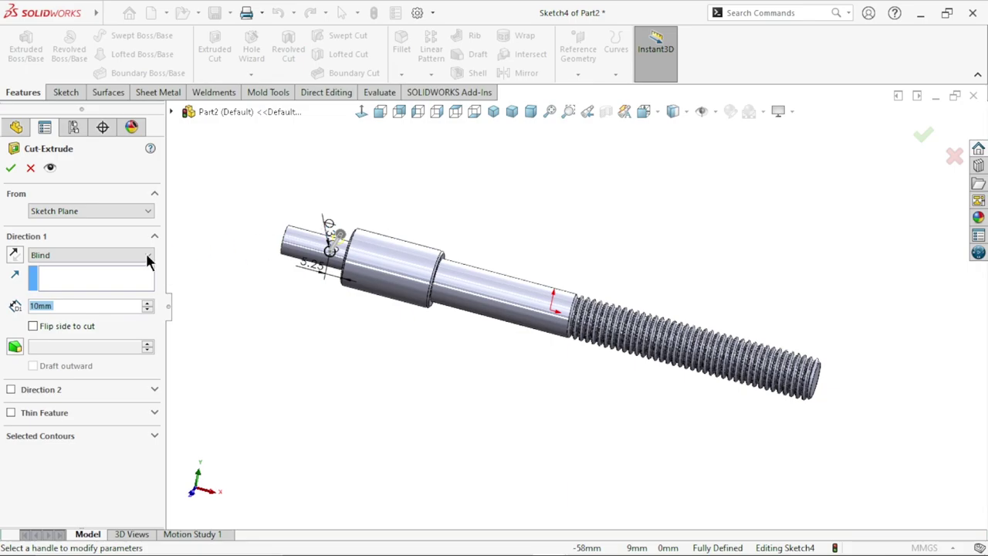
{"action": "left_click", "coordinate": [93, 260]}
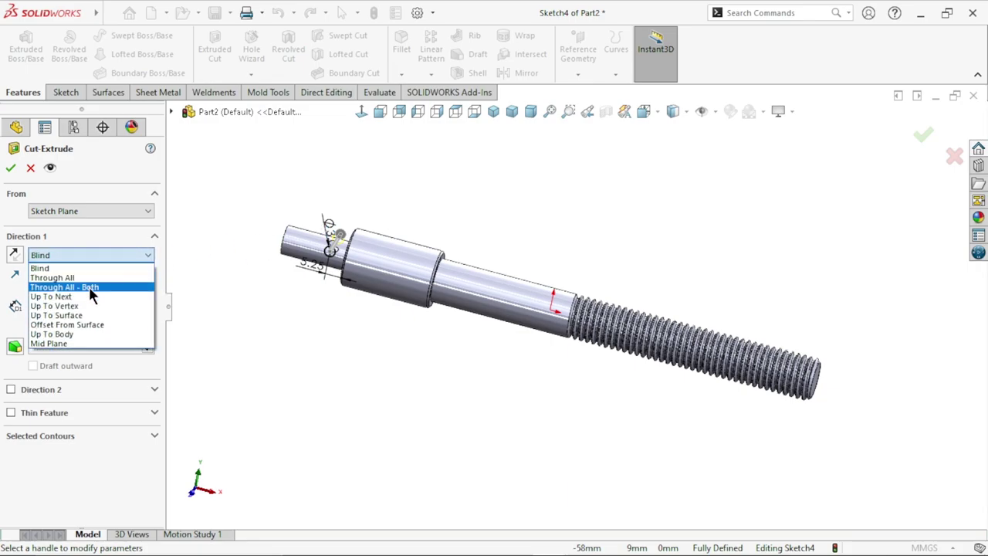
{"action": "left_click", "coordinate": [104, 288]}
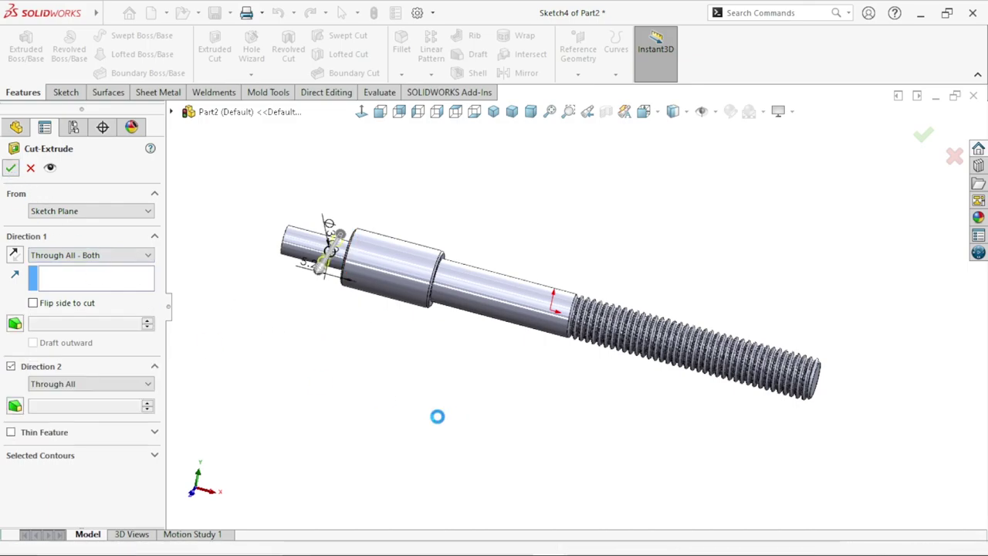
{"action": "key", "text": "Return"}
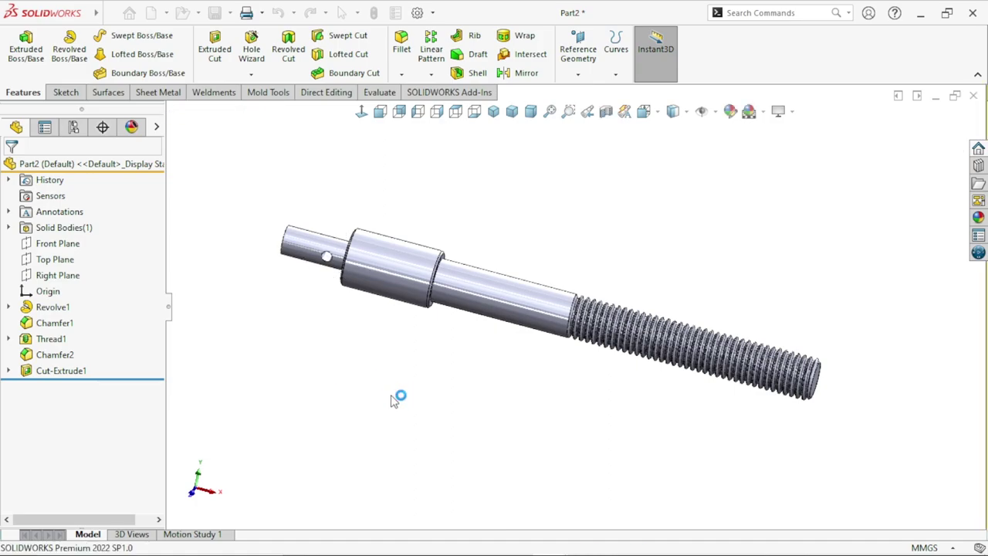
{"action": "mouse_move", "coordinate": [335, 363]}
{"action": "middle_mouse_down"}
{"action": "mouse_move", "coordinate": [366, 360]}
{"action": "mouse_move", "coordinate": [342, 363]}
{"action": "middle_mouse_up"}
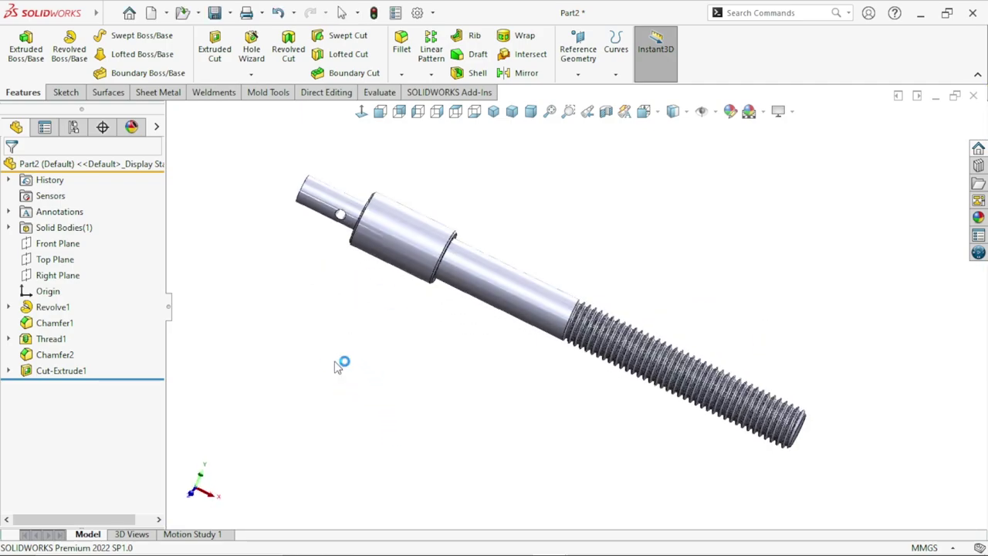
{"action": "left_click", "coordinate": [493, 111]}
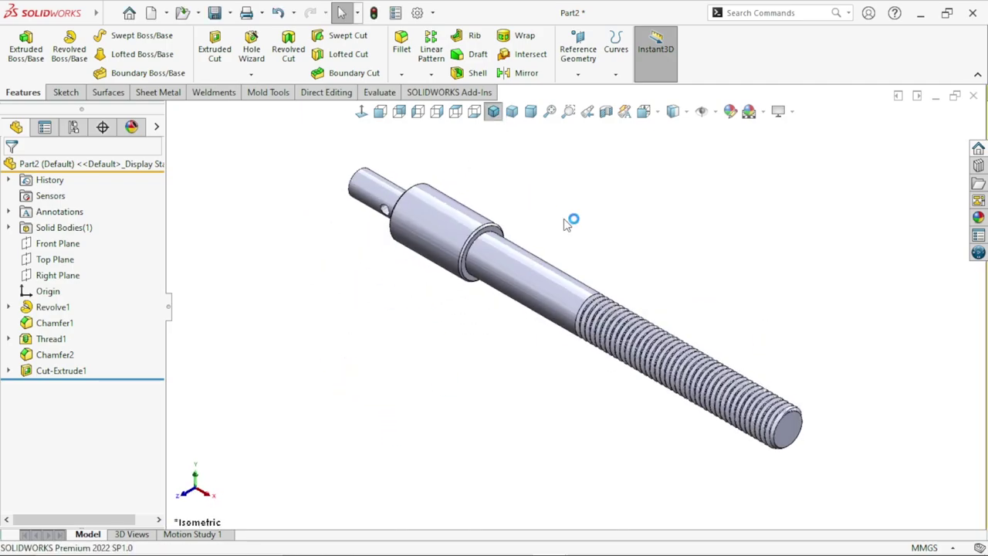
{"action": "left_click", "coordinate": [977, 219]}
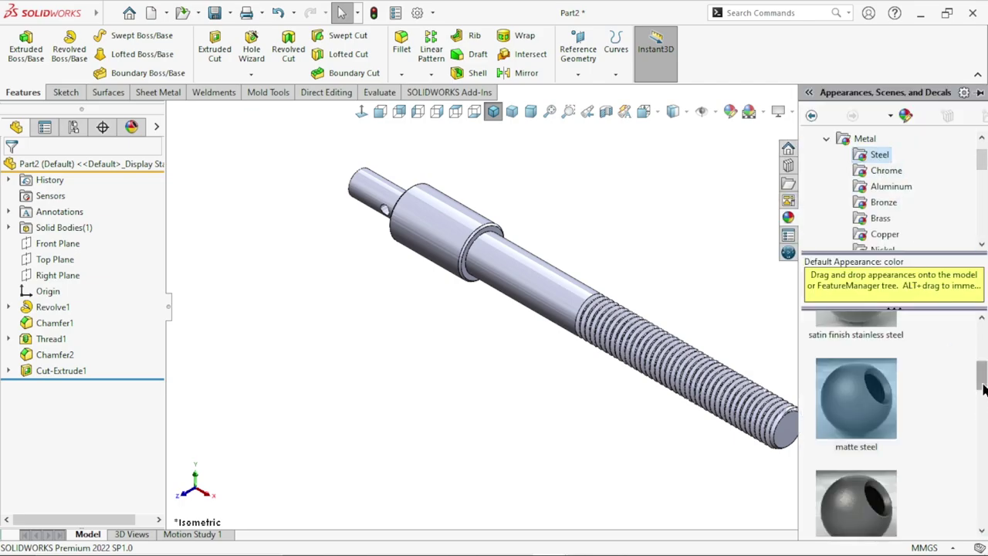
- Drag the carbon steel appearance onto the whole shaft, then bring up Save As
{"action": "left_click_drag", "start_coordinate": [982, 388], "coordinate": [982, 434]}
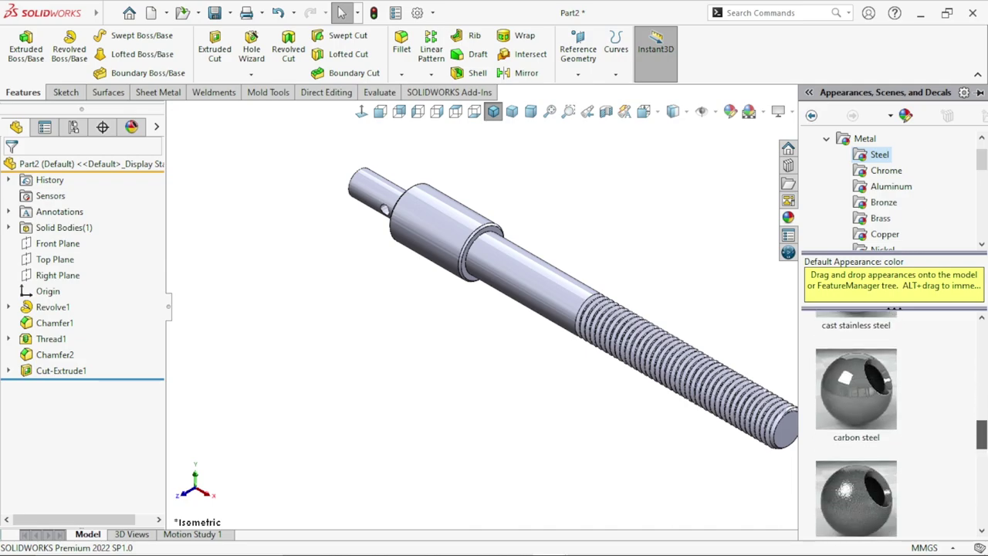
{"action": "left_click", "coordinate": [869, 401]}
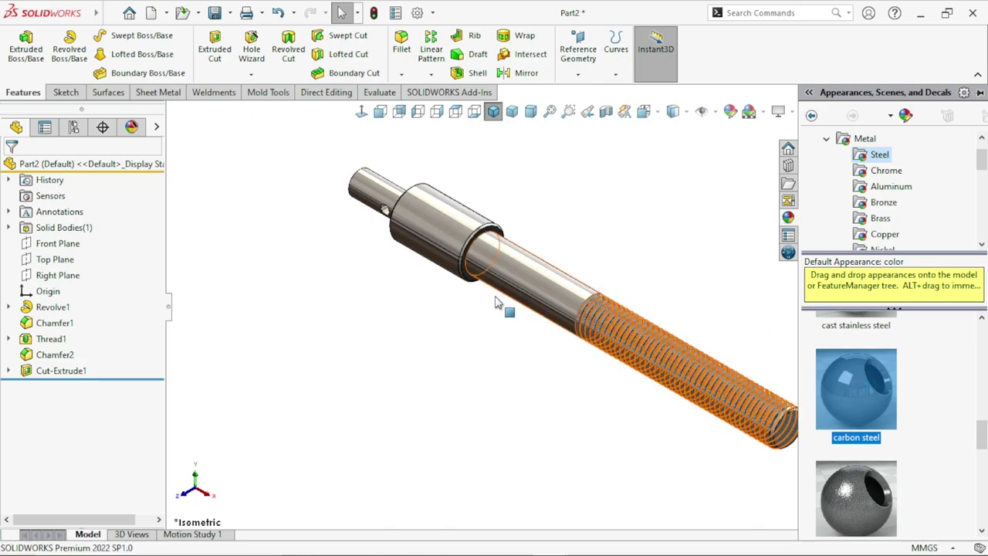
{"action": "left_click_drag", "start_coordinate": [864, 391], "coordinate": [444, 373]}
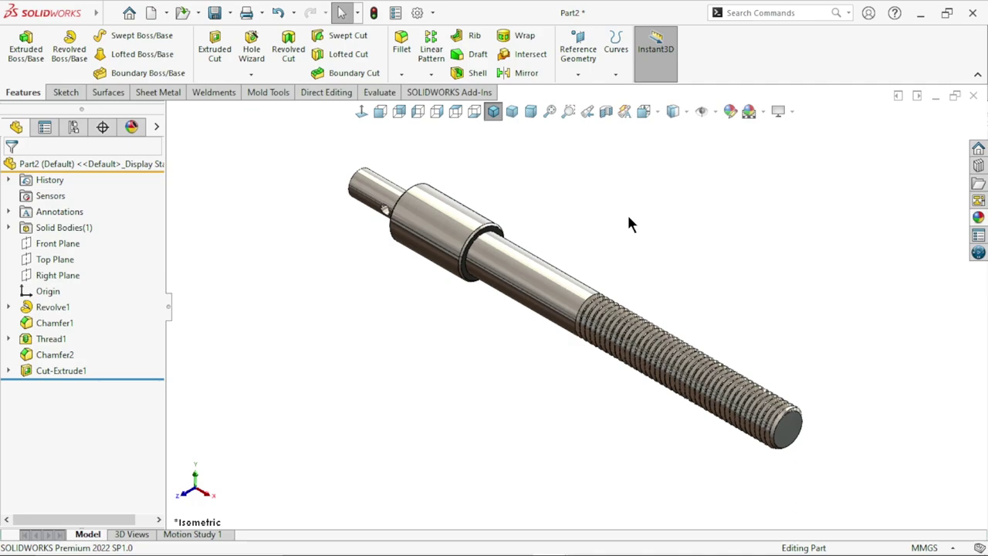
{"action": "left_click", "coordinate": [512, 111]}
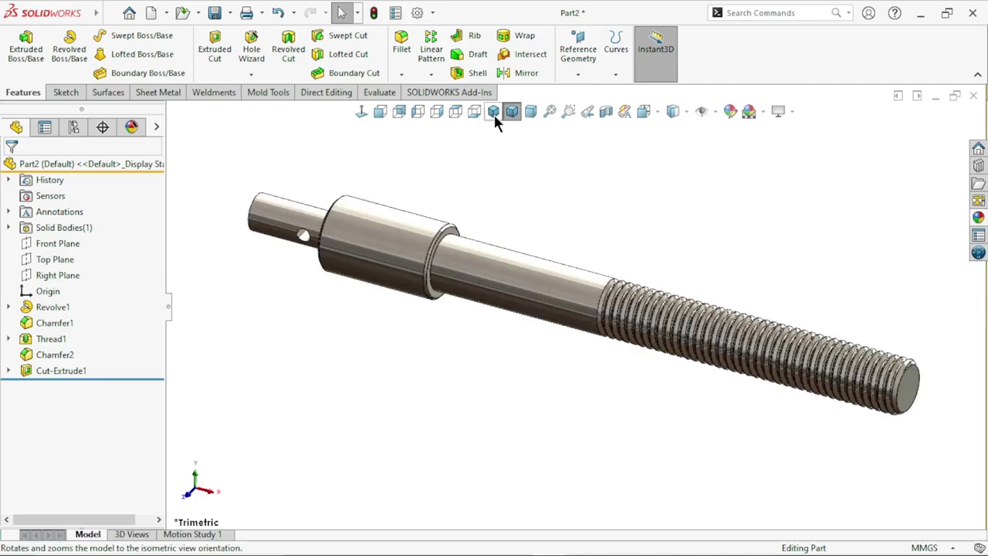
{"action": "left_click", "coordinate": [494, 113]}
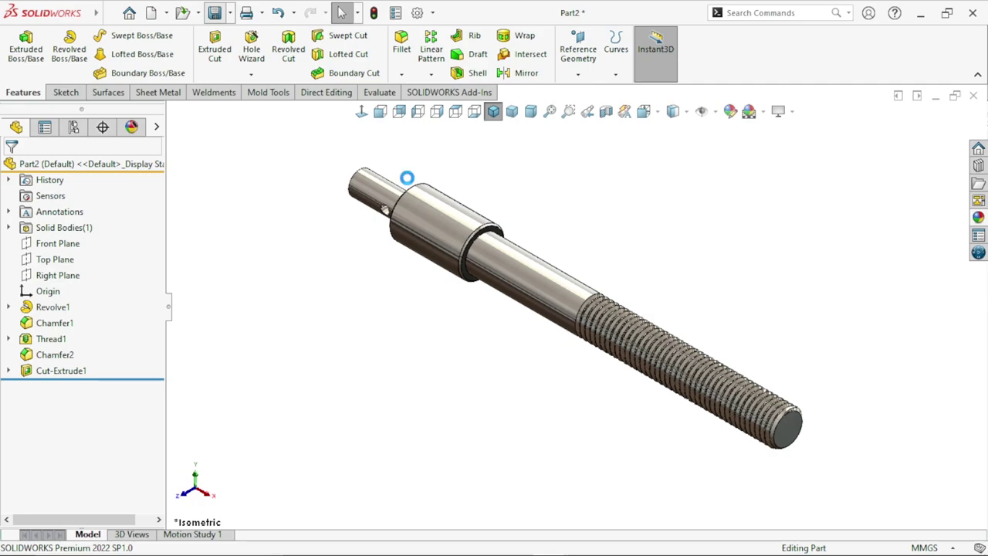
{"action": "key", "text": "ctrl+s"}
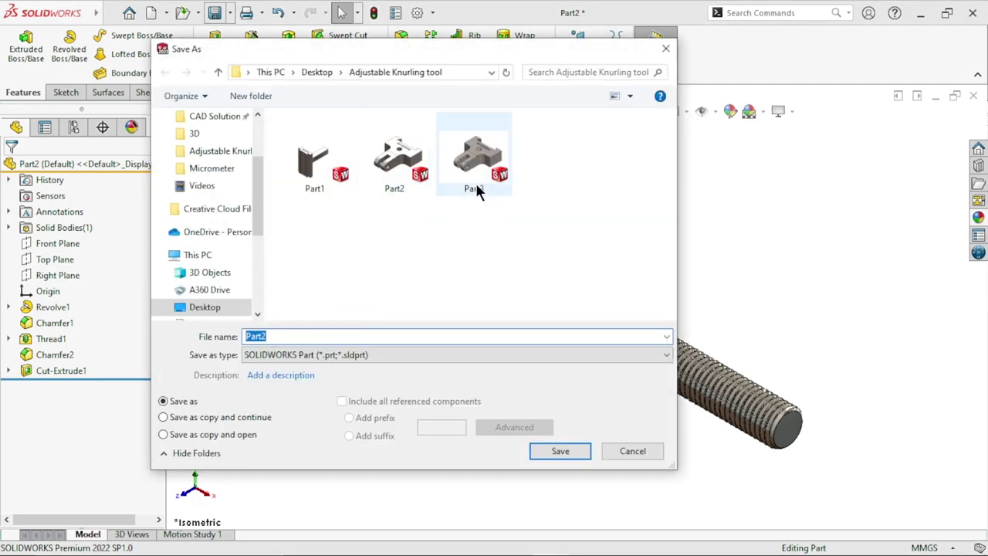
- Change the file name from Part3 to Part4 and save the shaft
{"action": "left_click", "coordinate": [475, 180]}
{"action": "left_click", "coordinate": [275, 337]}
{"action": "left_click", "coordinate": [274, 338]}
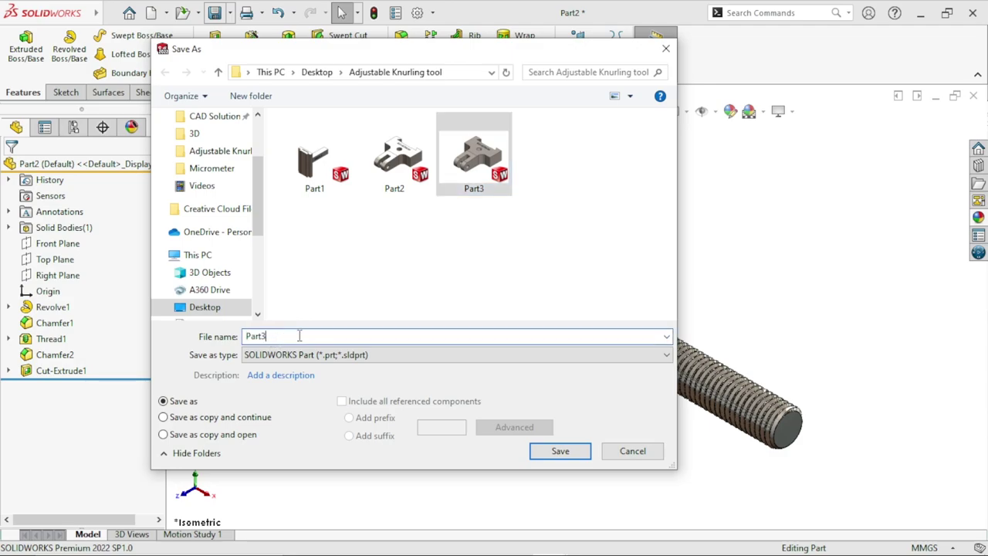
{"action": "key", "text": "BackSpace"}
{"action": "type", "text": "4"}
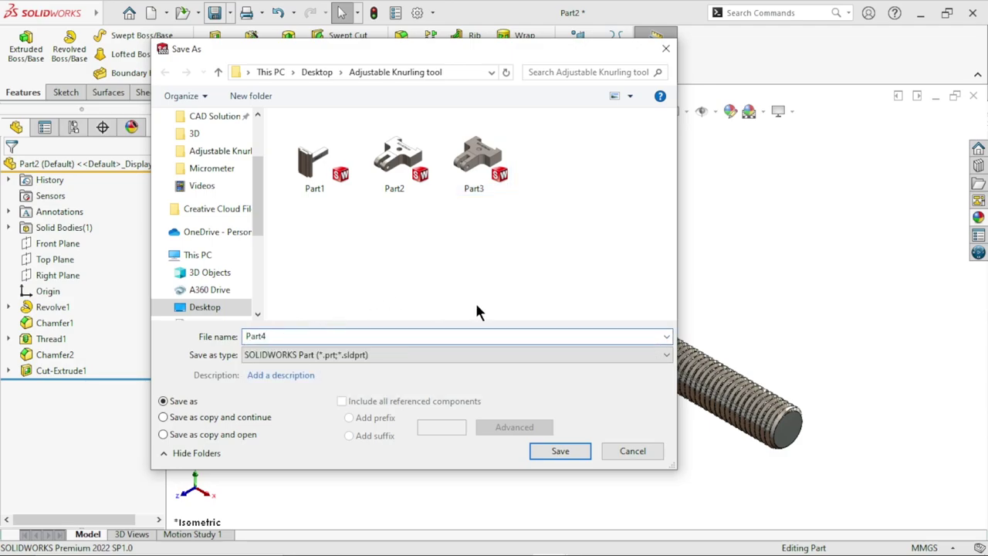
{"action": "left_click", "coordinate": [565, 451]}
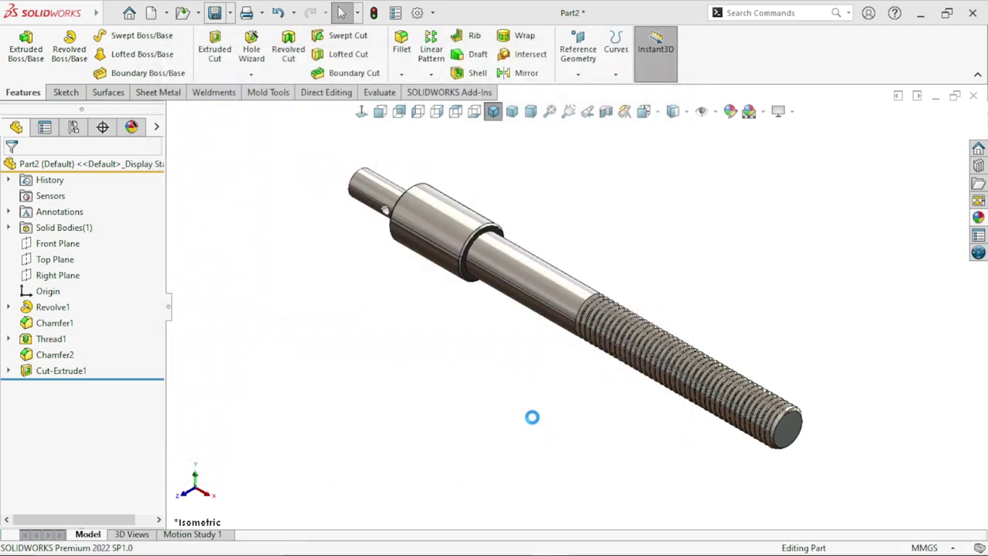